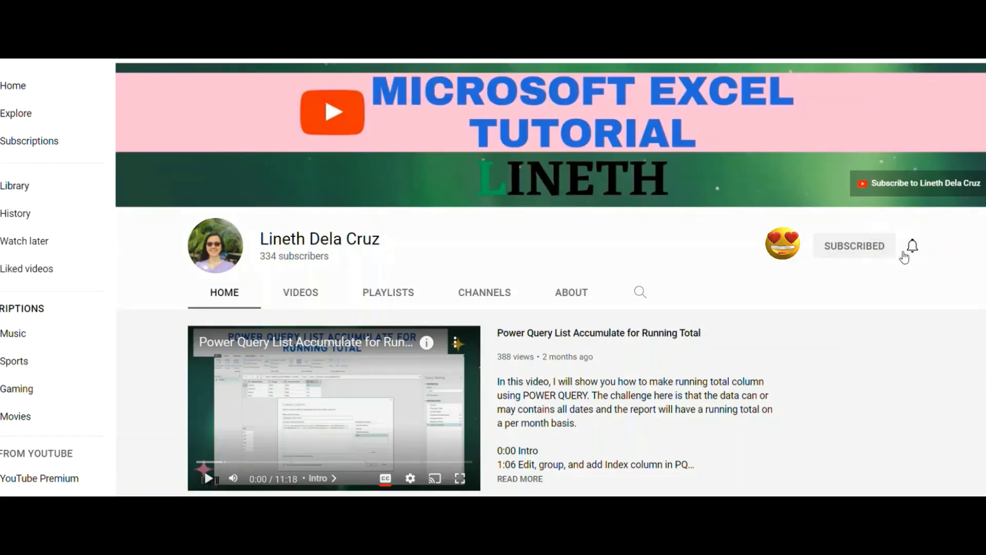
Subscribe to the Excel tutorial channel with bell notifications set to All.
left_click(913, 247)
left_click(875, 277)
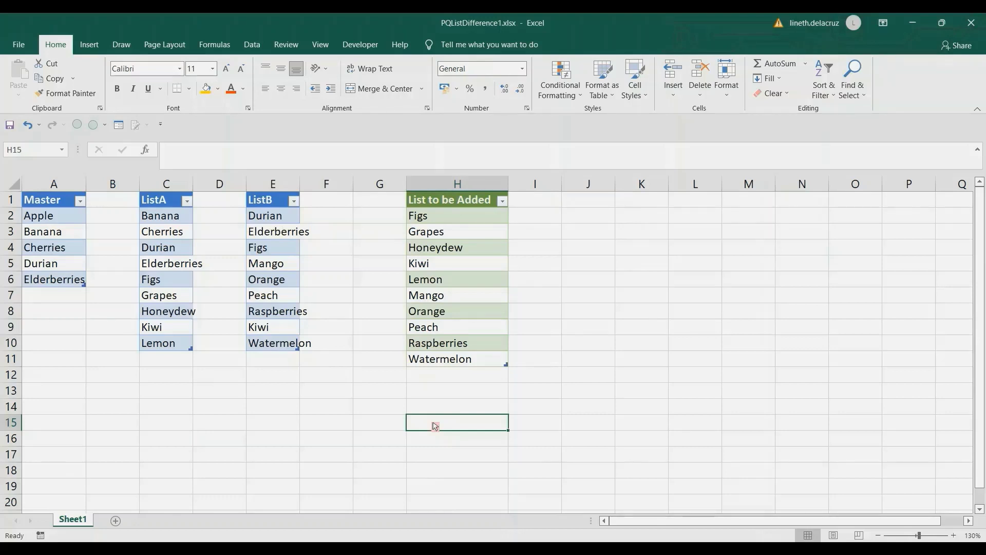
left_click(457, 186)
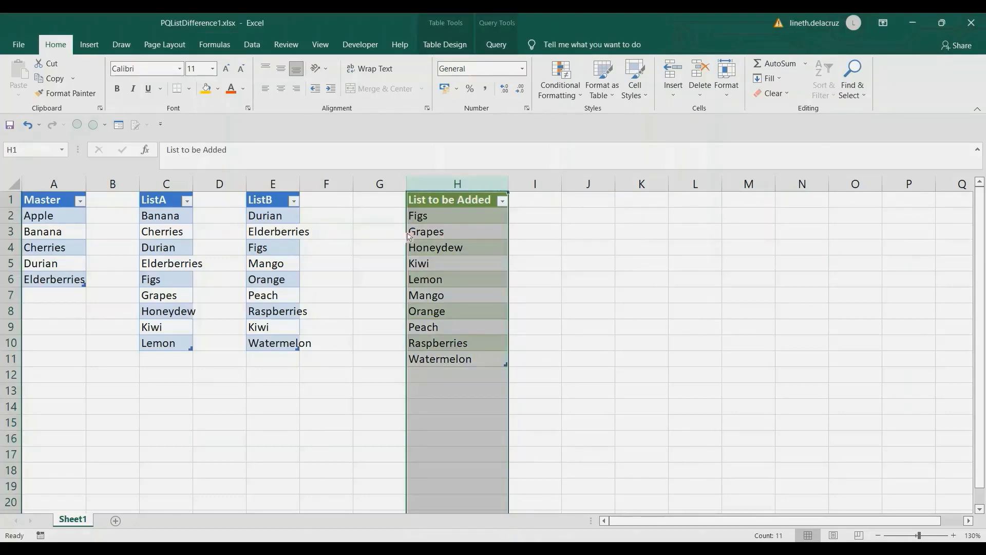
left_click_drag(74, 184, 272, 185)
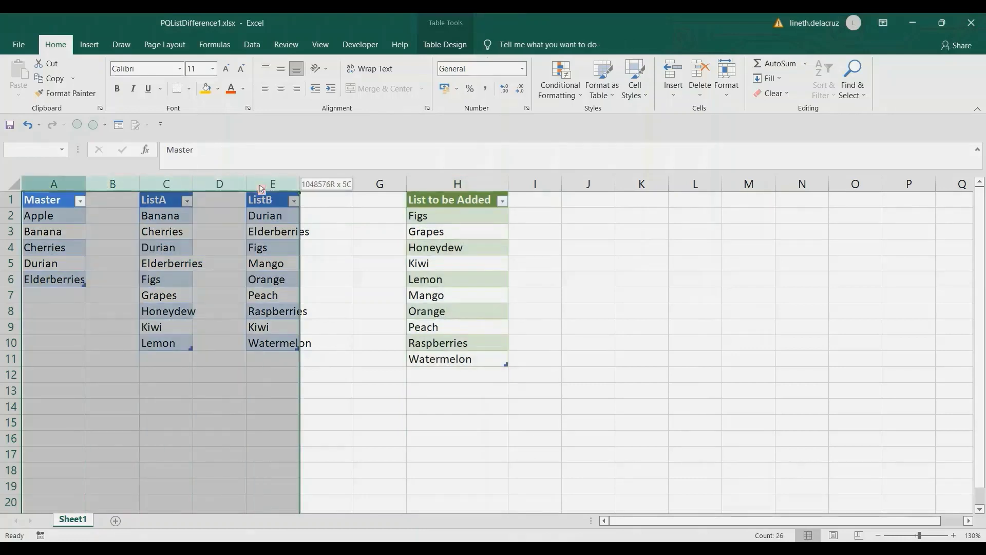
left_click(57, 200)
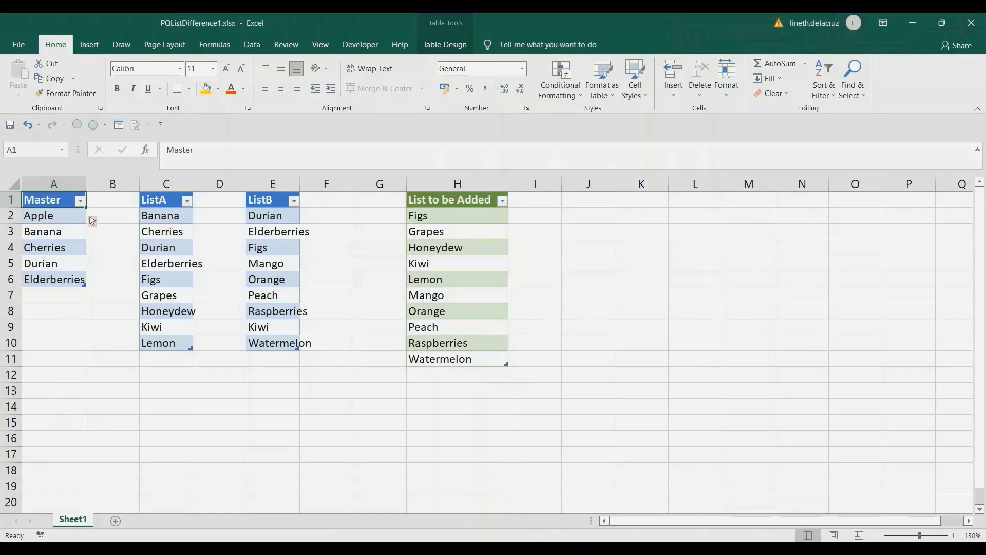
left_click(173, 201)
left_click(266, 208)
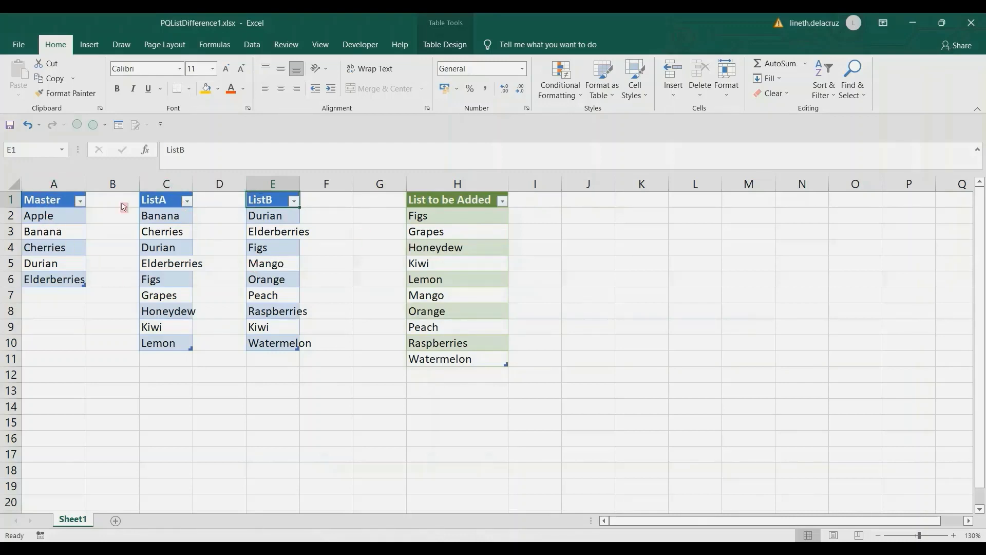
left_click(475, 184)
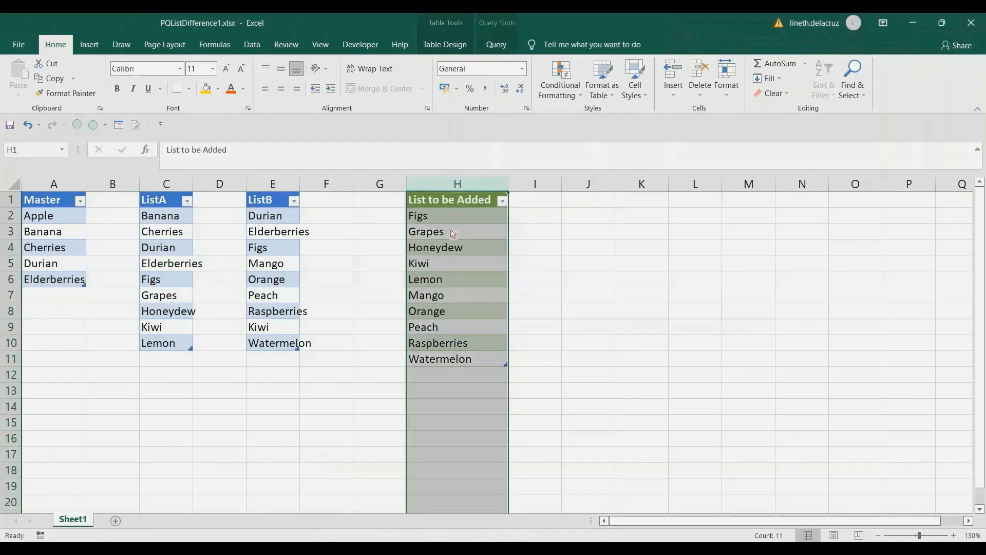
left_click(276, 240)
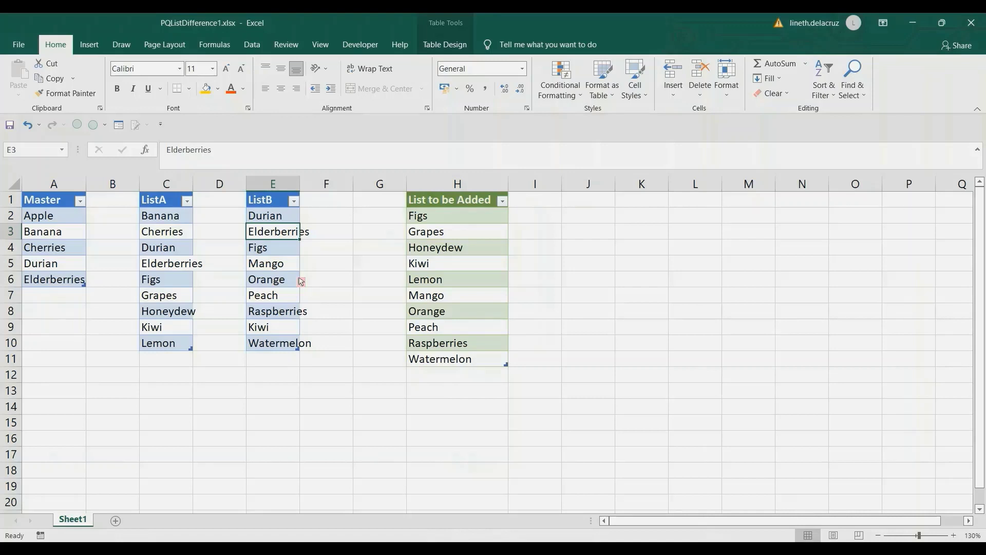
In Book3, turn the Master list into a table query with headers.
left_click(603, 498)
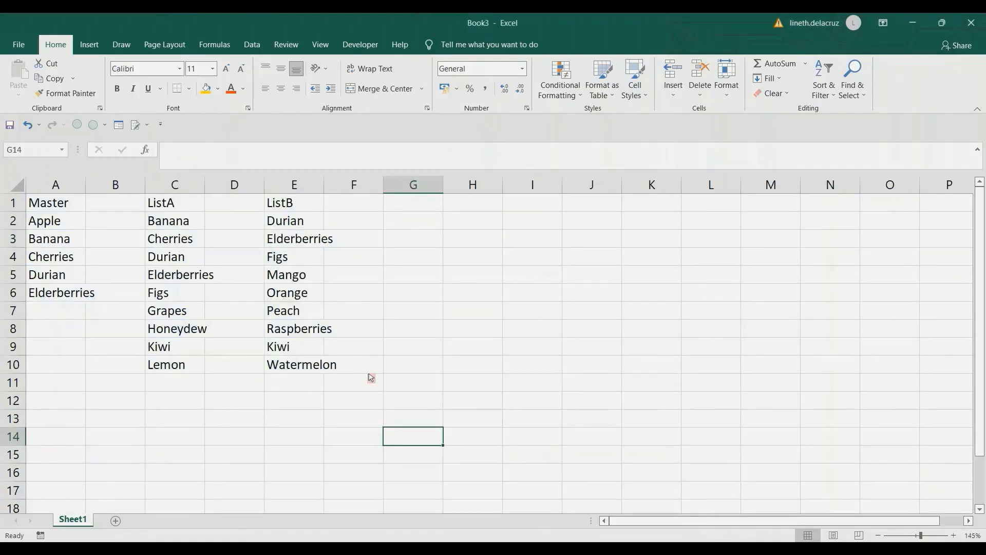
key("ctrl+Home")
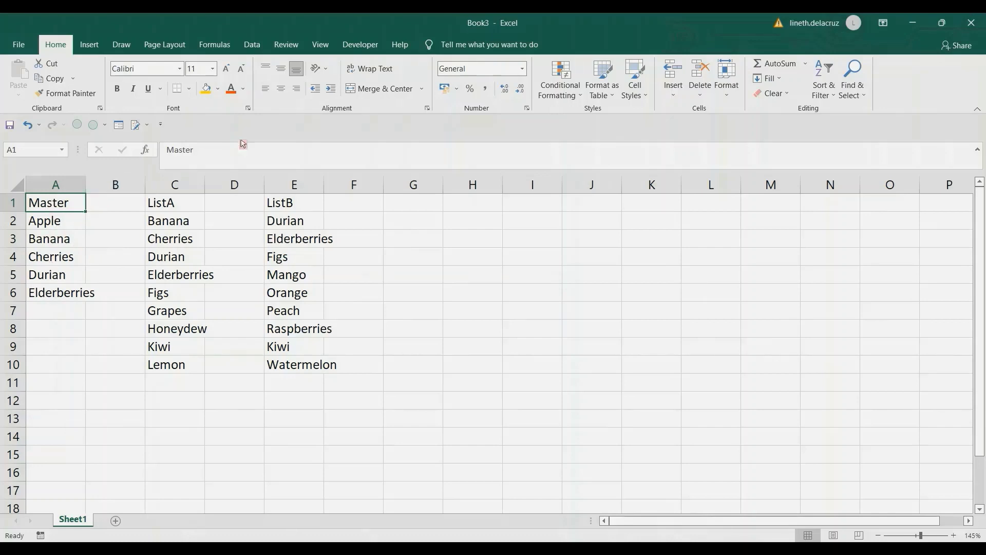
left_click(252, 44)
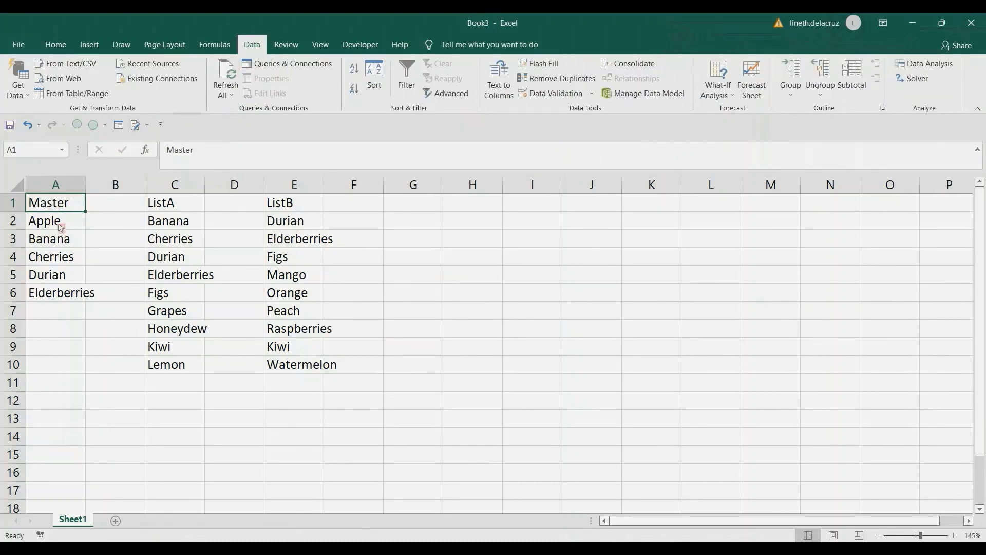
left_click(84, 96)
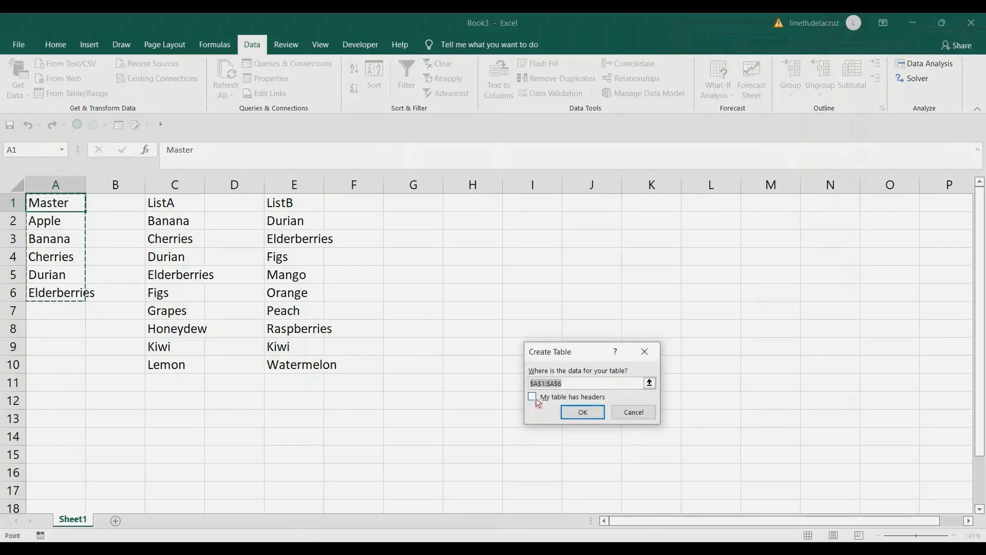
left_click(536, 397)
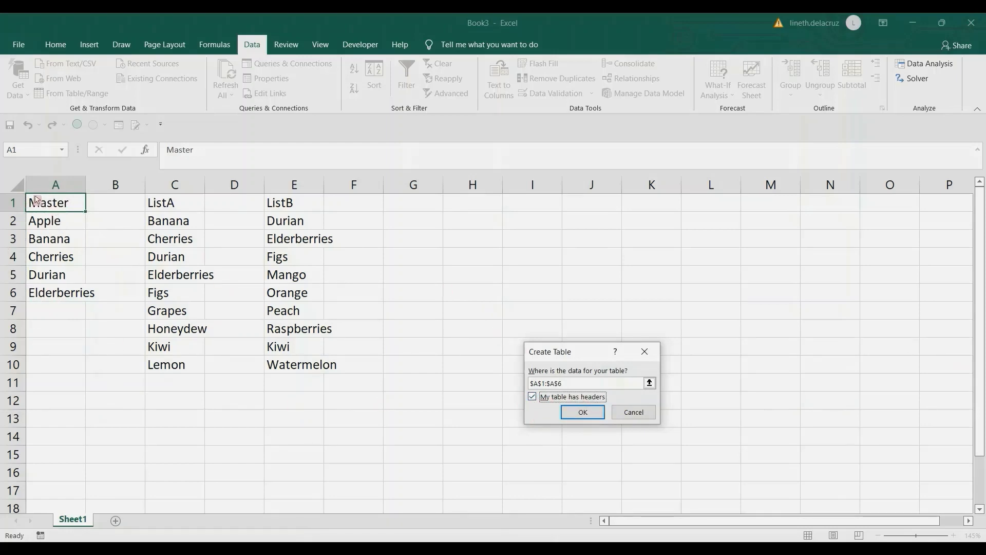
left_click(583, 412)
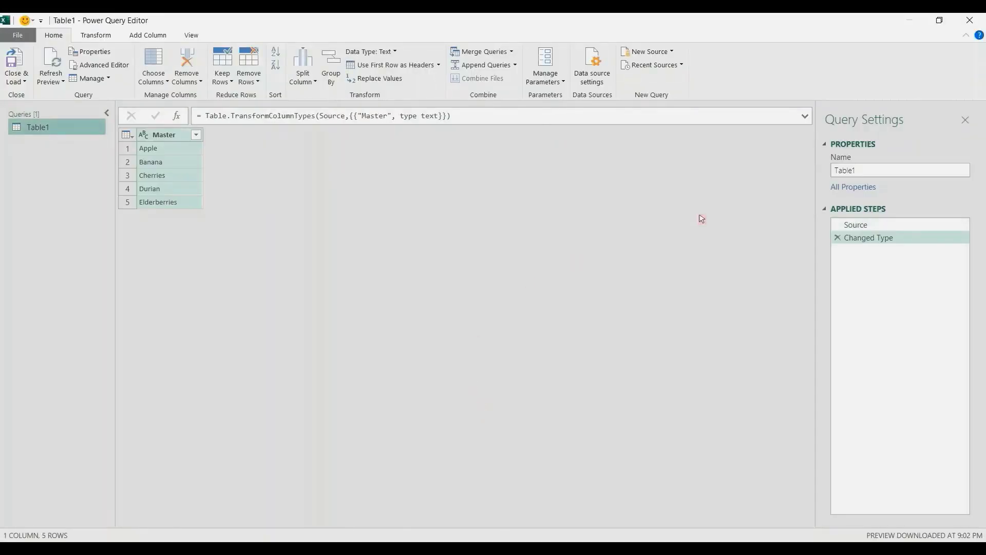
Rename the query to MasterTable and load it as a connection only.
double_click(869, 171)
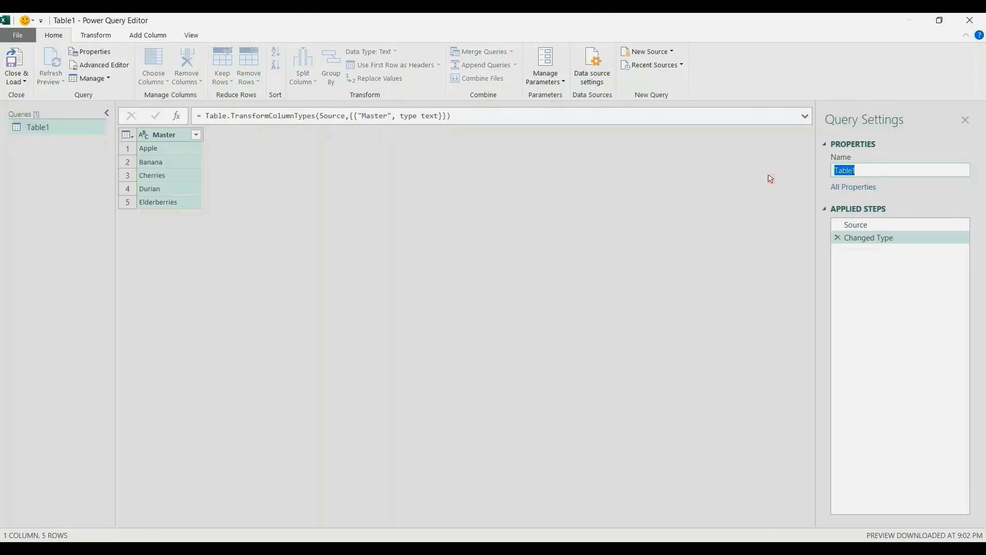
type("Master")
key("Return")
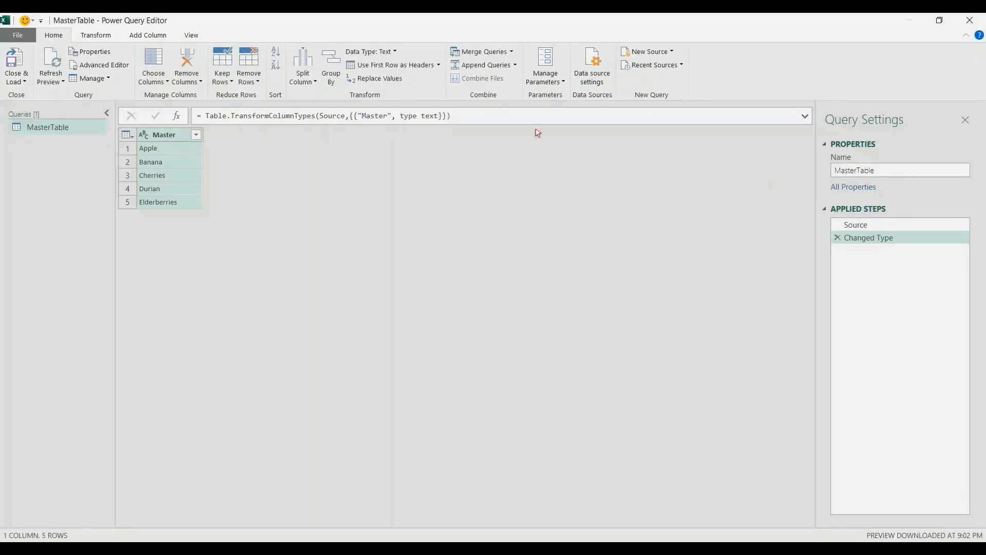
left_click(22, 78)
left_click(28, 96)
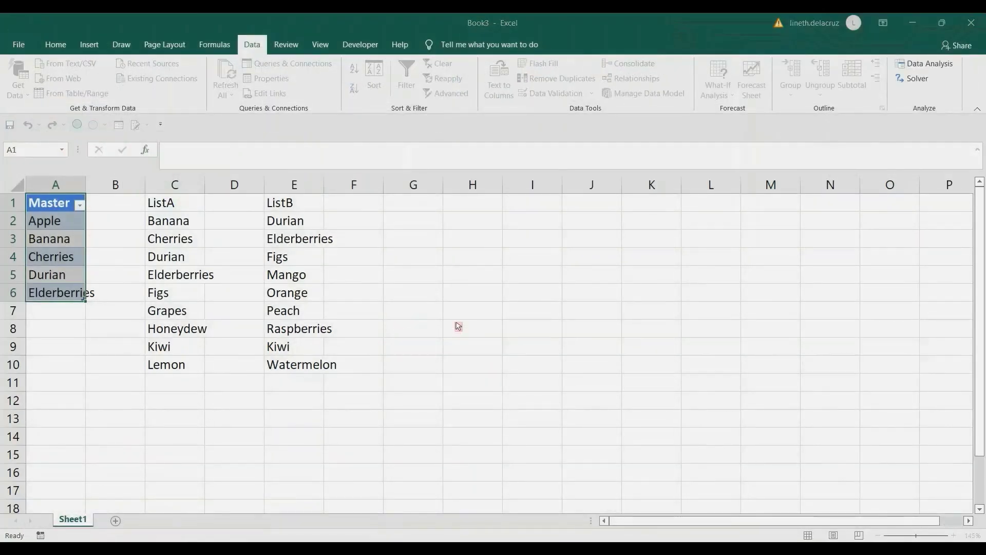
left_click(534, 349)
left_click(590, 437)
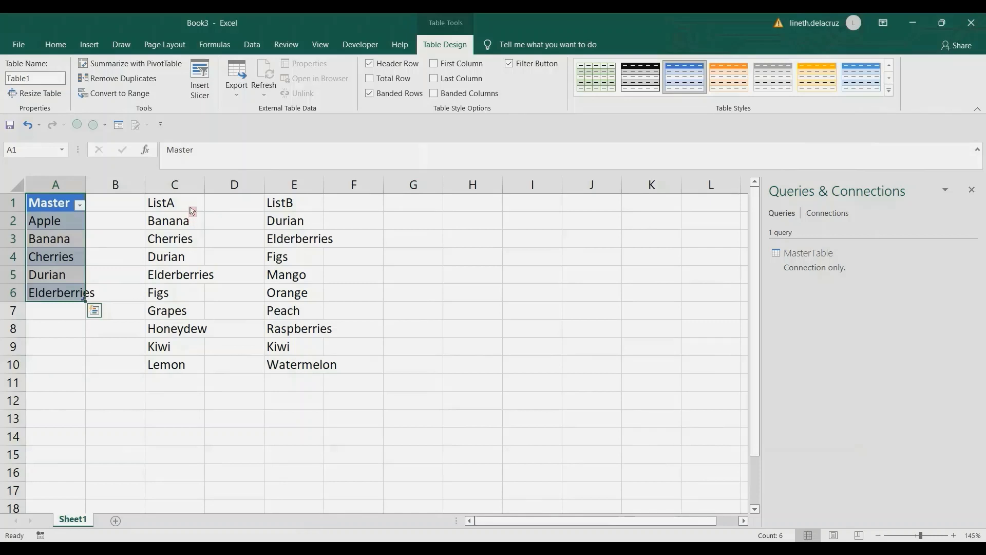
Turn the ListA range in column C into a table query with headers.
left_click(190, 204)
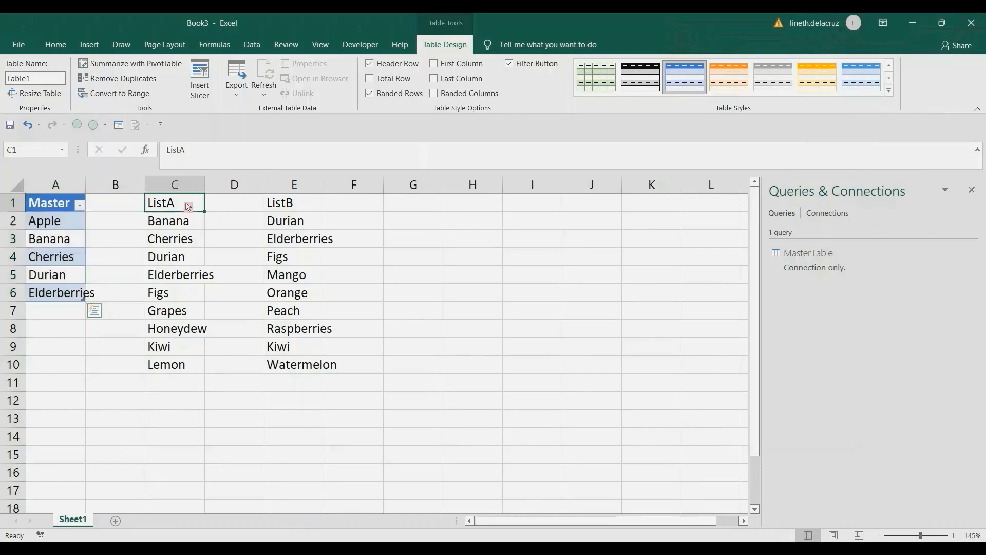
left_click(249, 45)
left_click(72, 93)
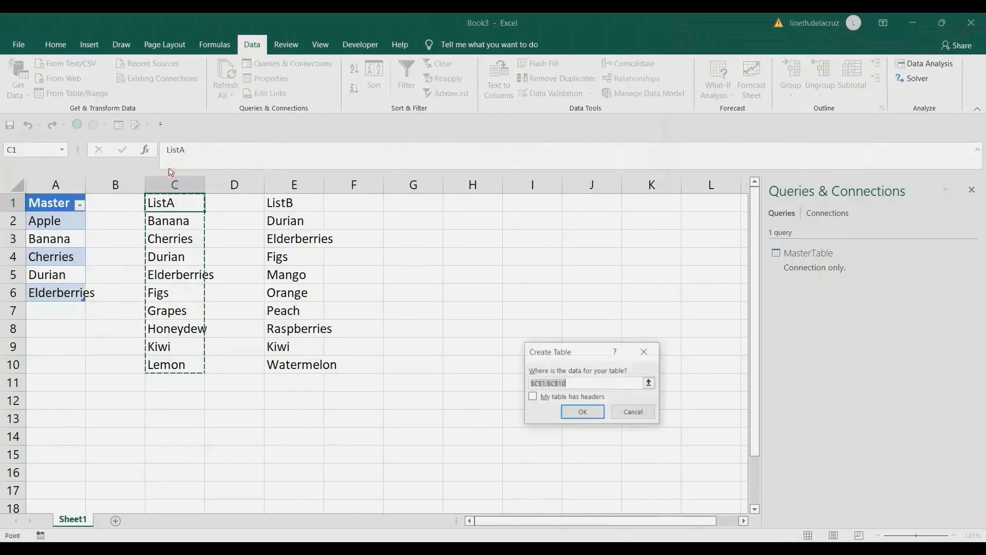
left_click(566, 398)
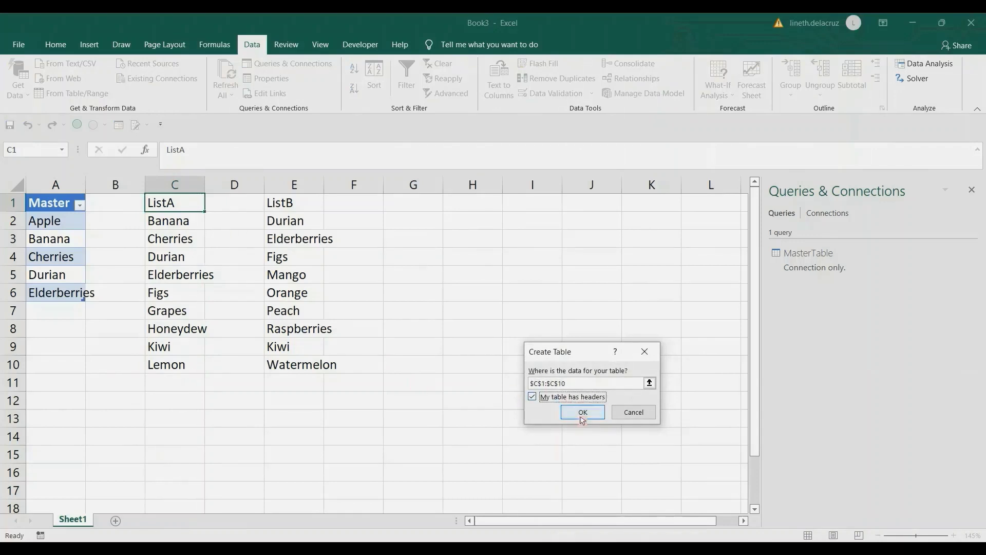
left_click(568, 413)
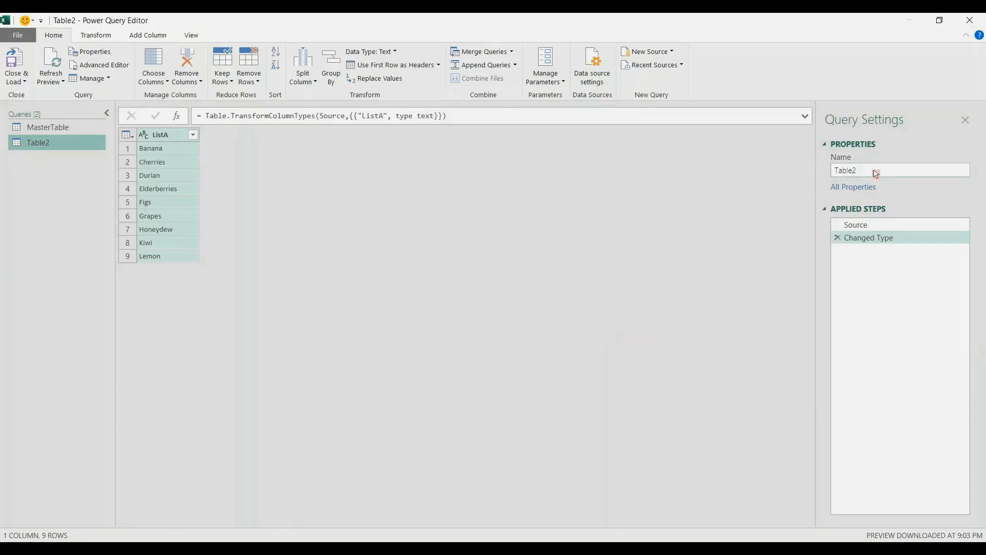
Name the query List_A and load it as a connection only.
left_click(874, 170)
type("List_A")
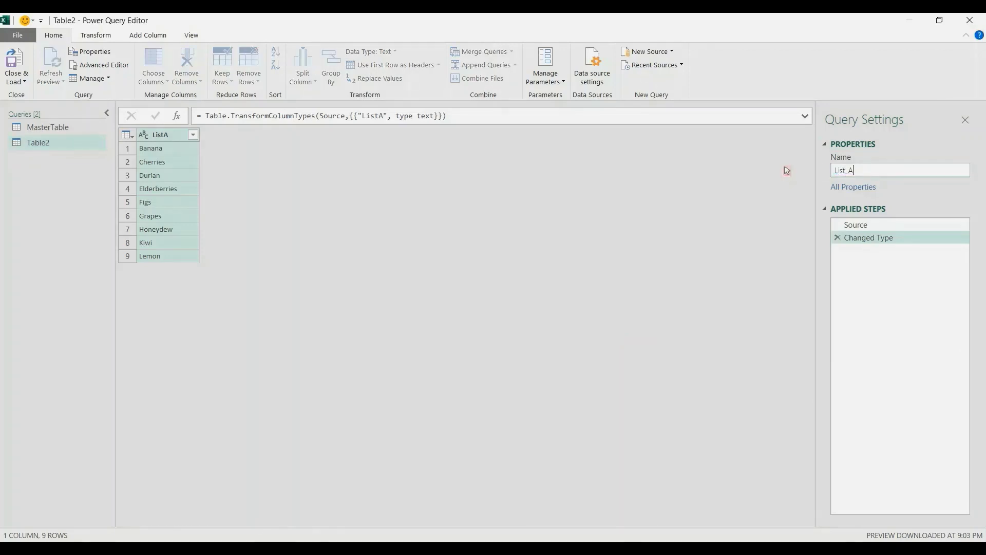
key("Return")
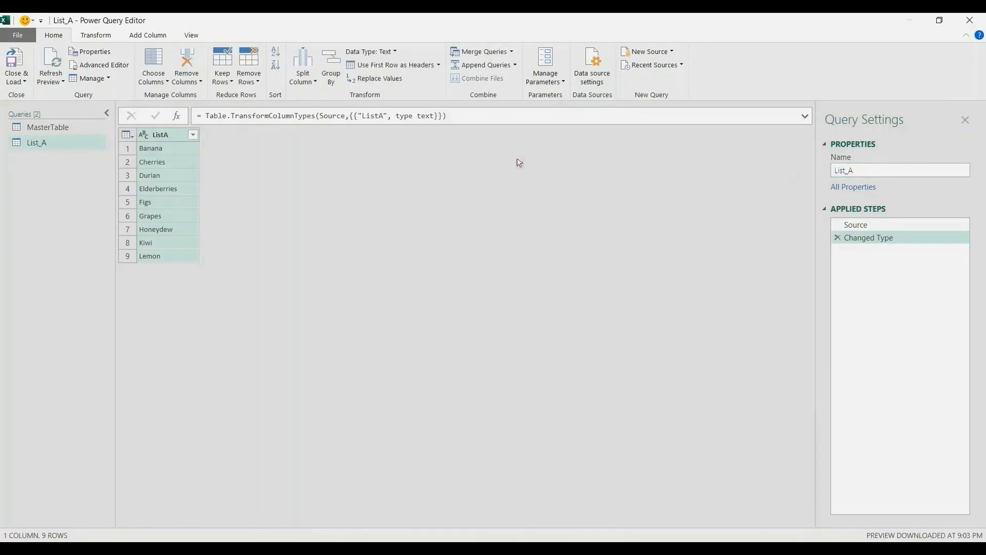
left_click(23, 83)
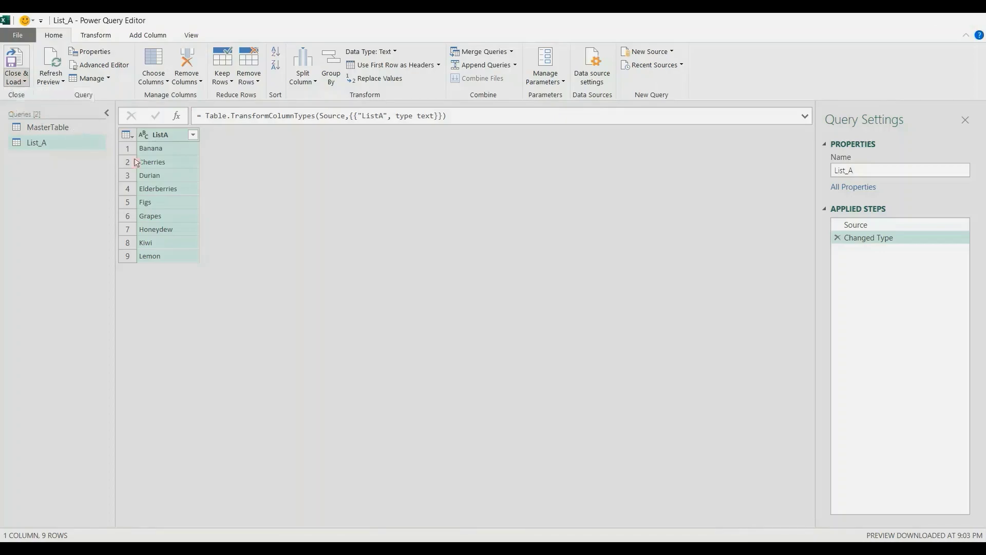
left_click(33, 95)
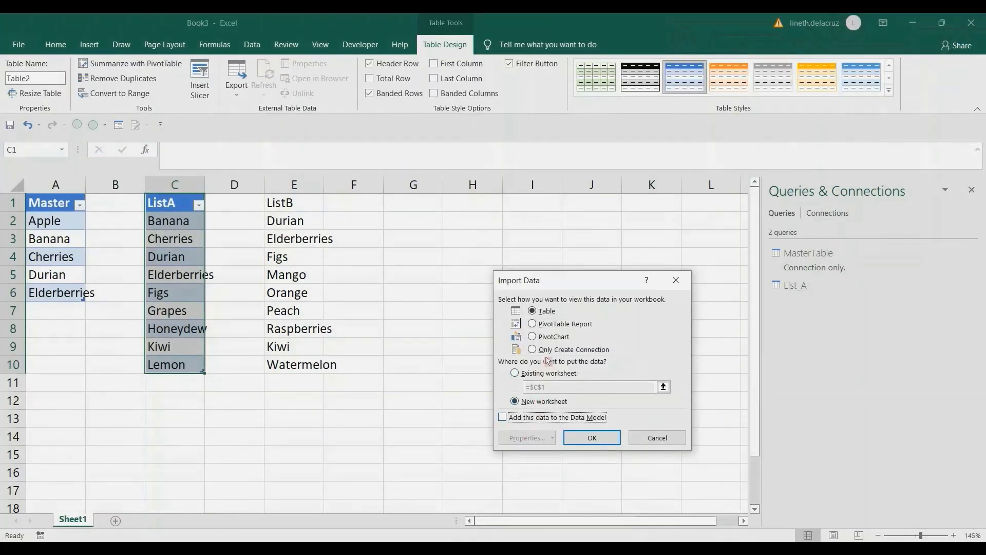
left_click(545, 351)
left_click(592, 437)
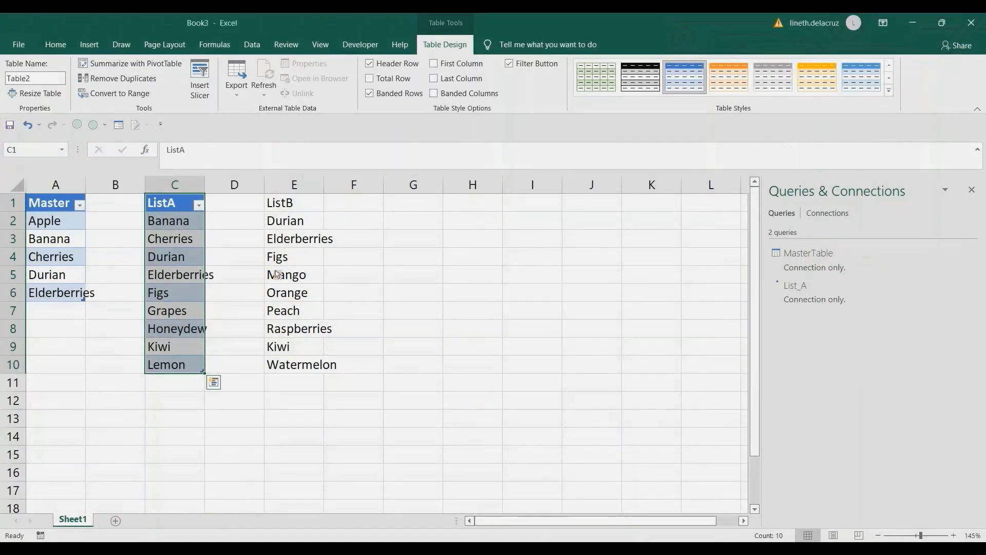
left_click(299, 204)
Create a List_B query from the ListB column and load it as connection only.
left_click(252, 45)
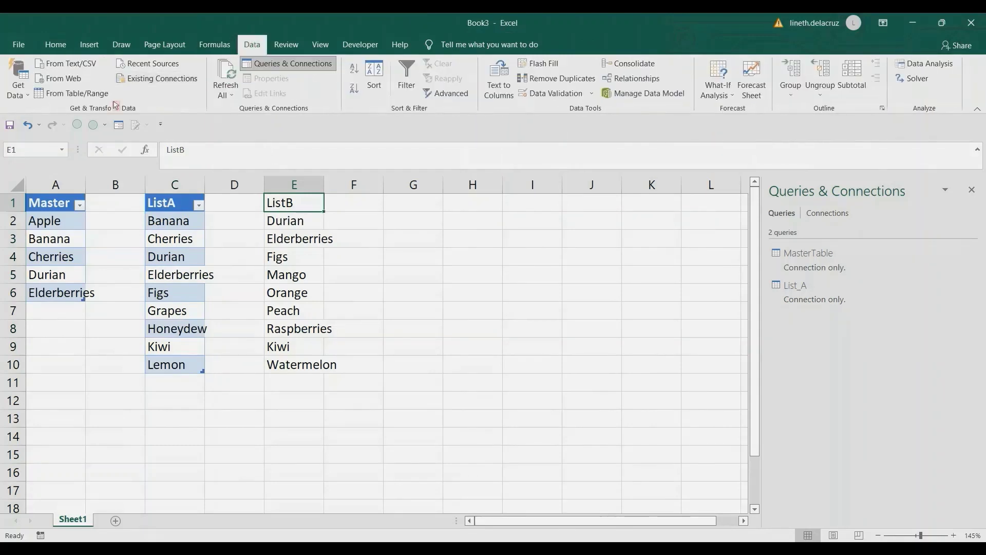
left_click(86, 94)
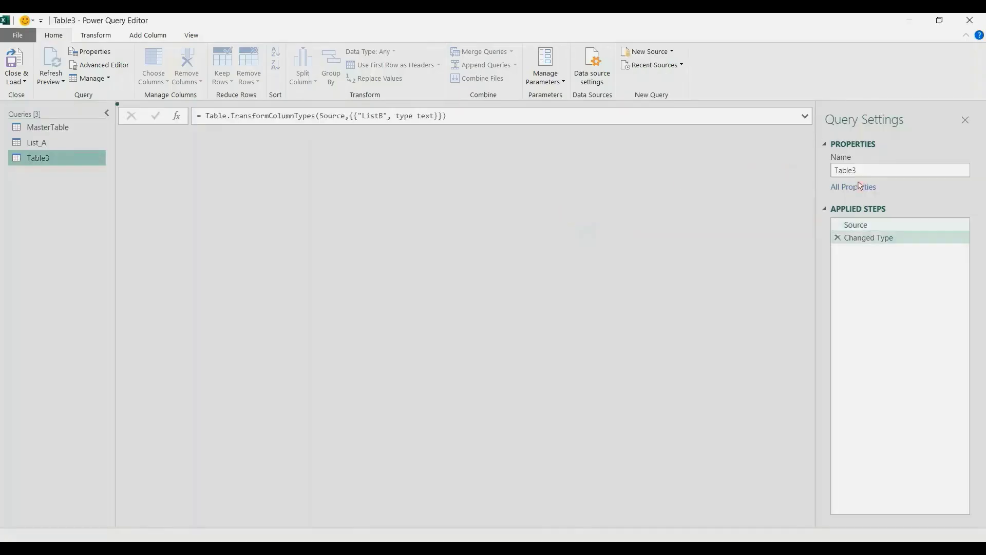
left_click(874, 170)
type("List_B")
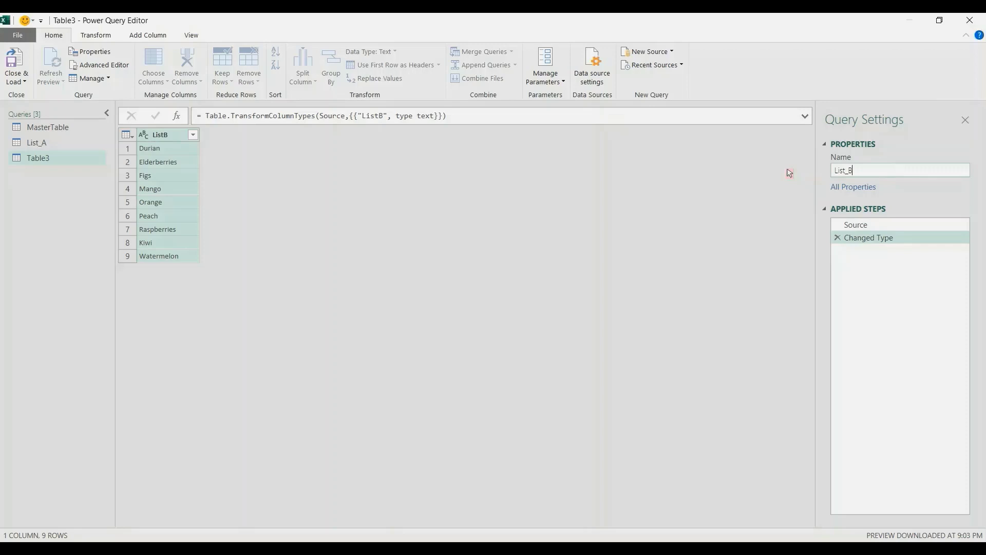
key("Return")
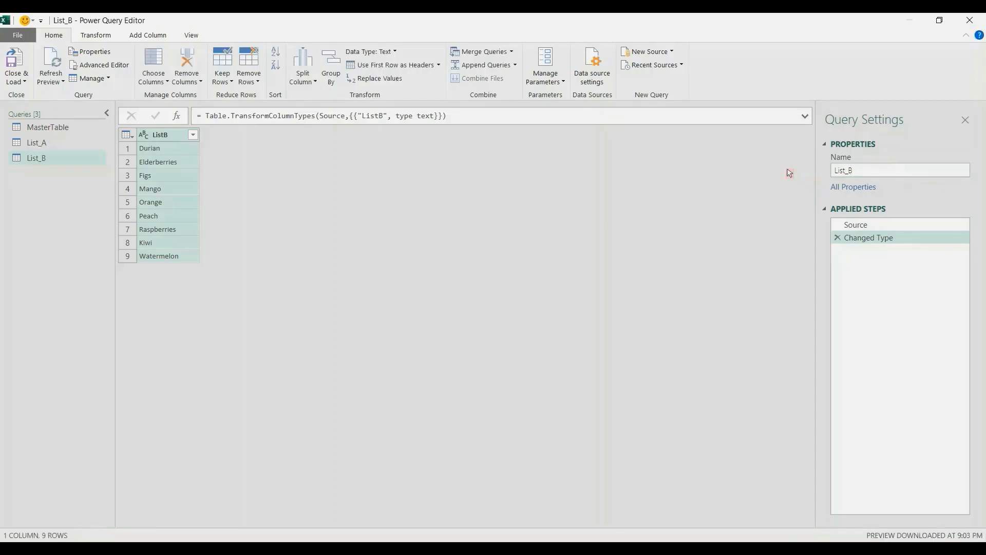
left_click(17, 81)
left_click(28, 107)
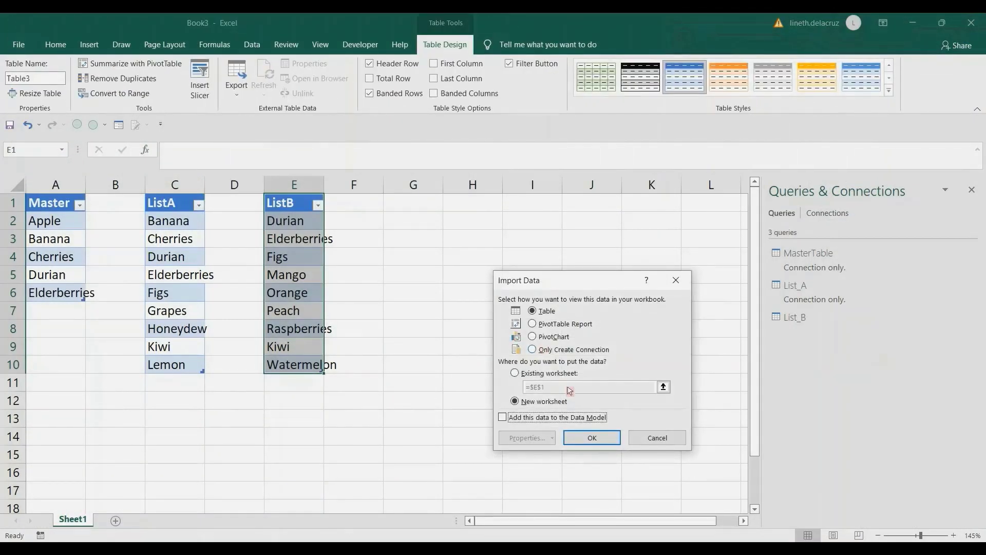
left_click(565, 349)
left_click(592, 437)
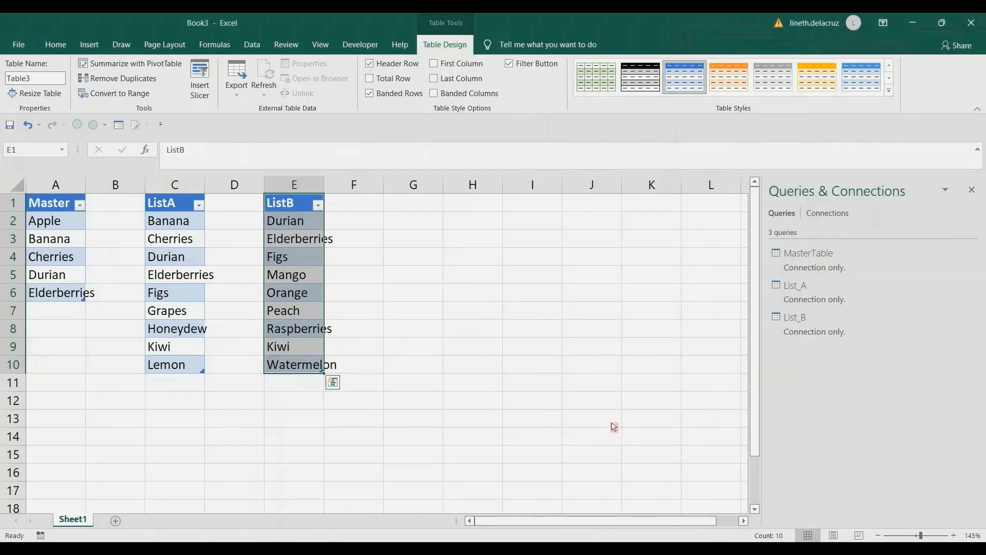
Open the MasterTable query and add a new blank query.
double_click(822, 267)
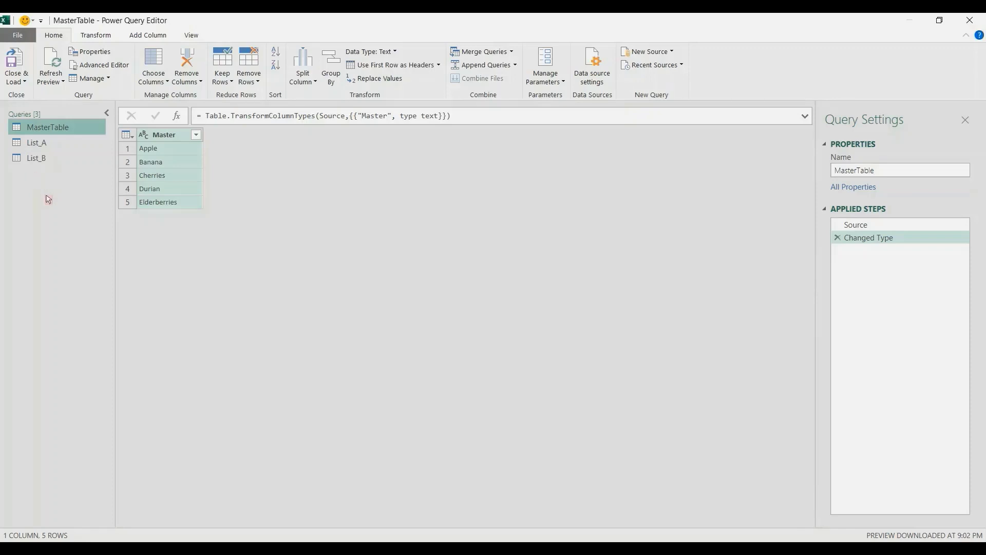
right_click(27, 188)
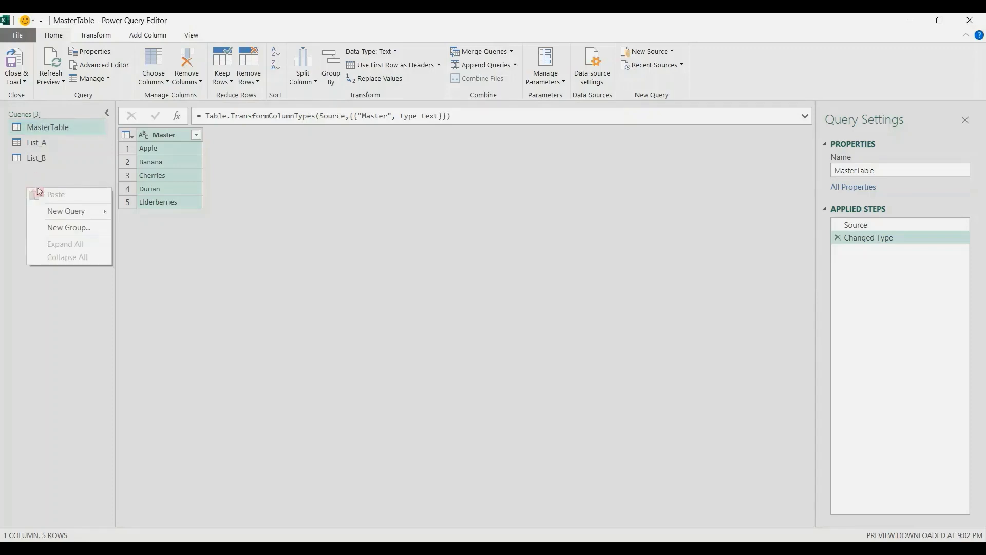
mouse_move(69, 212)
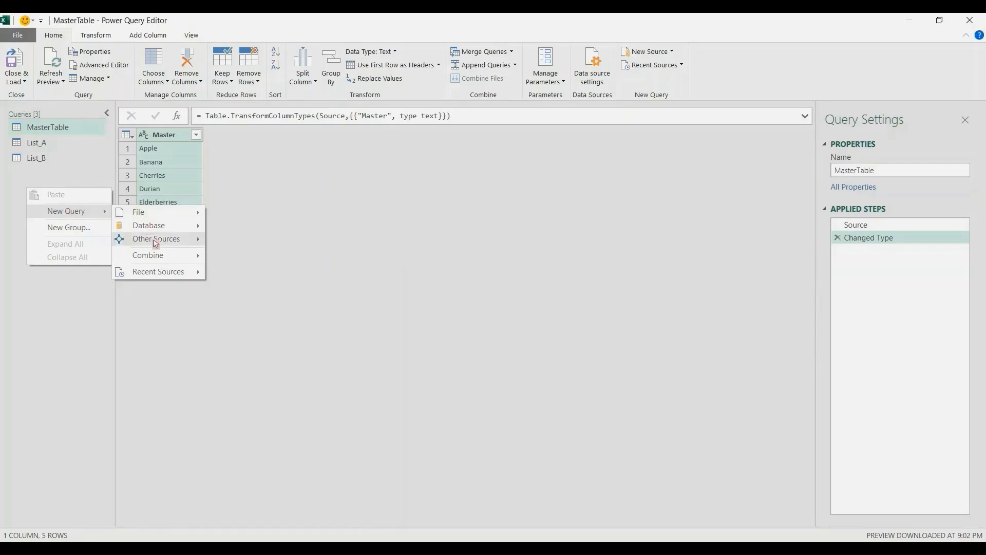
mouse_move(155, 239)
left_click(246, 289)
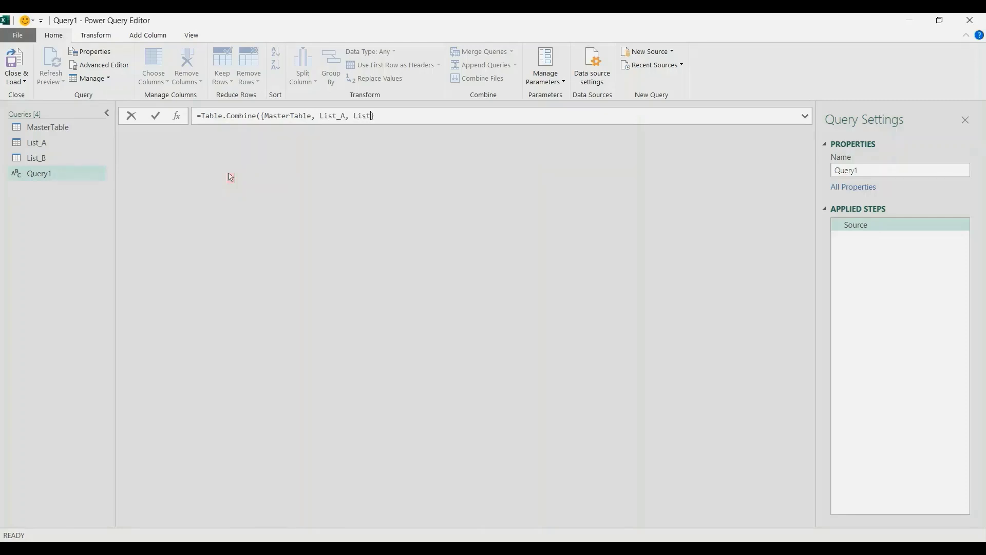
Enter =Table.Combine({MasterTable, List_A, List_B}) and select all three resulting columns.
key("Return")
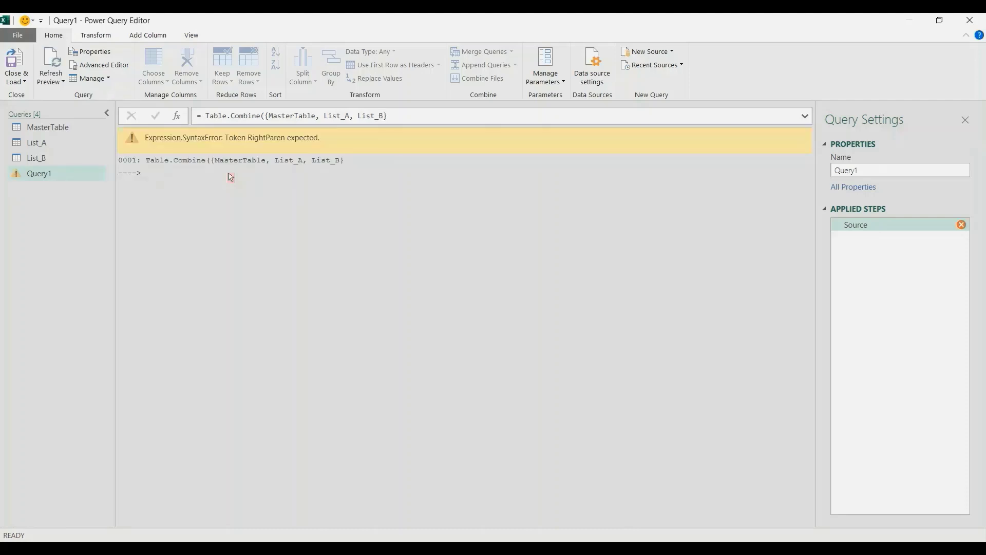
left_click(402, 121)
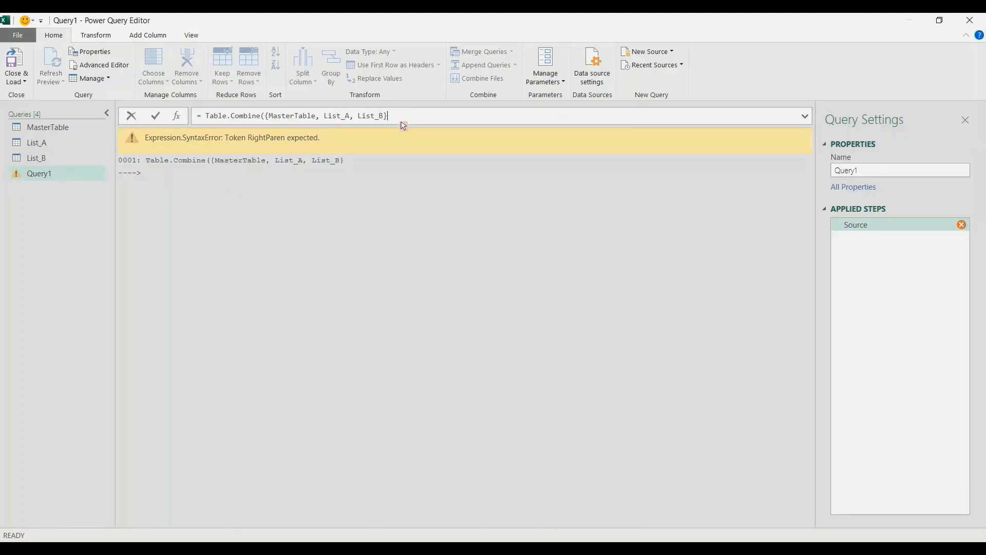
key("Return")
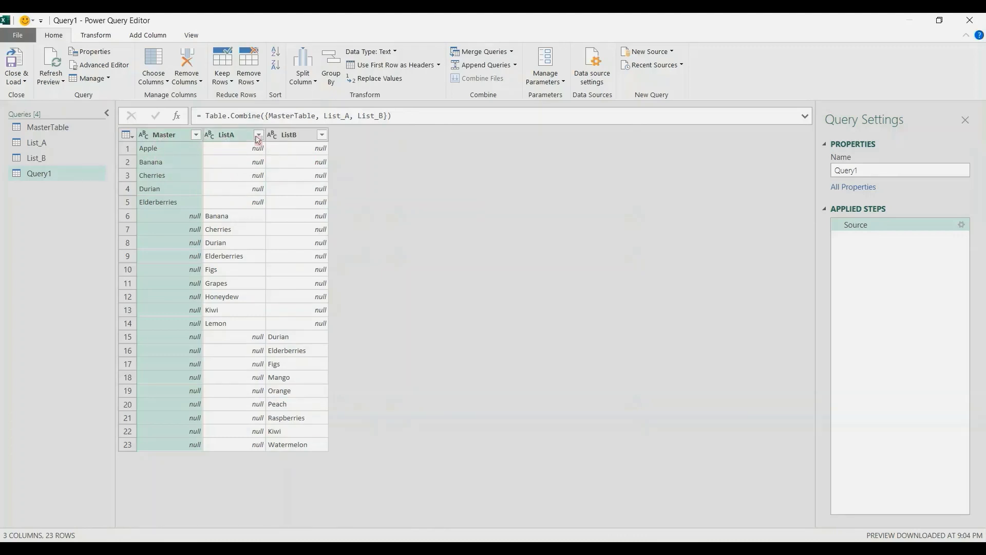
left_click(235, 135, "shift")
left_click(292, 136, "shift")
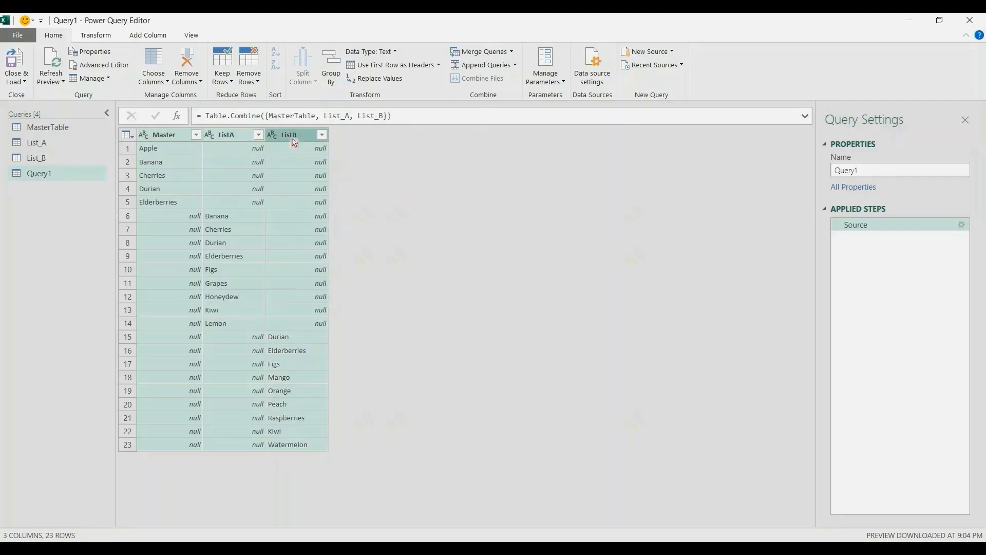
Merge the three selected columns into a single Merged column.
right_click(291, 140)
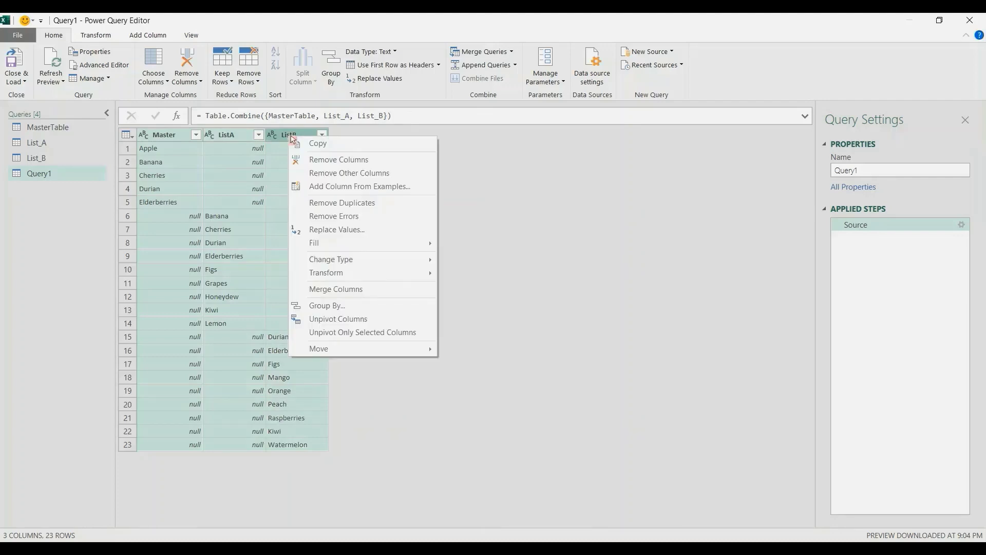
left_click(349, 291)
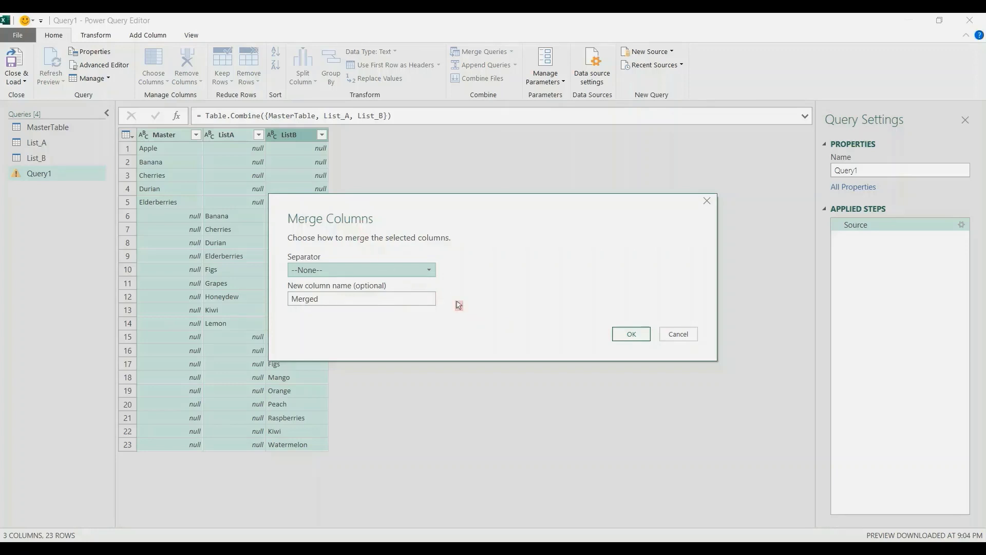
left_click(631, 334)
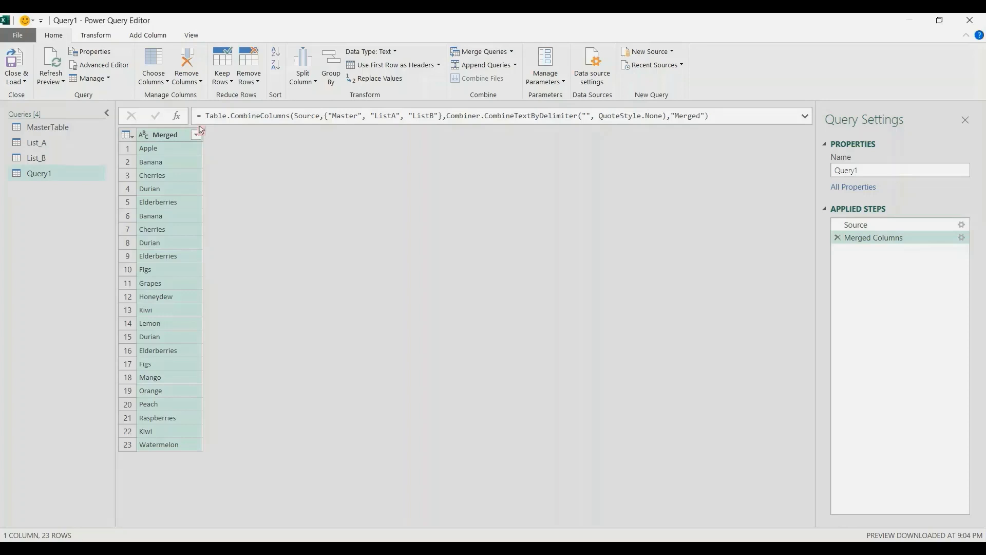
Wrap the formula in Table.Distinct( ... ) to keep only the 15 unique fruits.
left_click(805, 116)
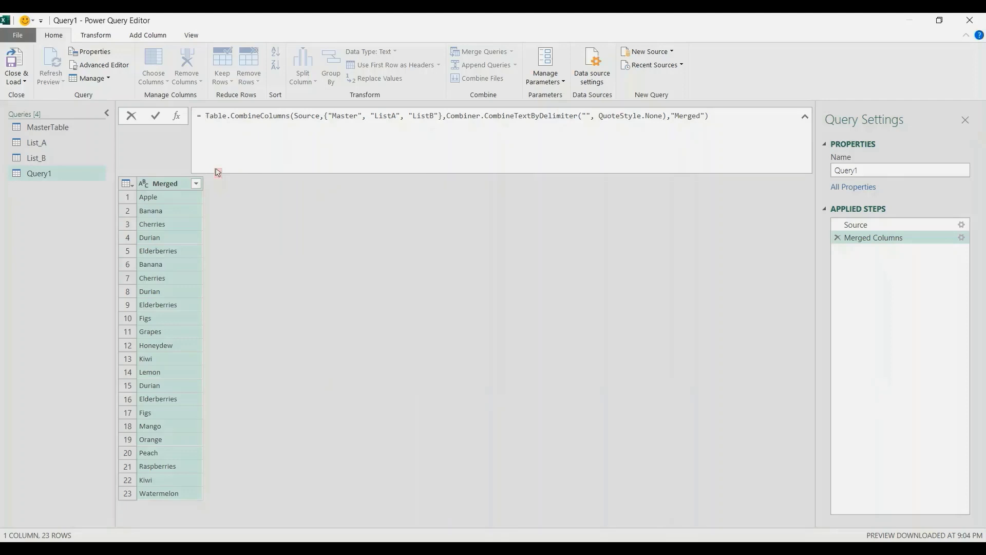
type("Table.")
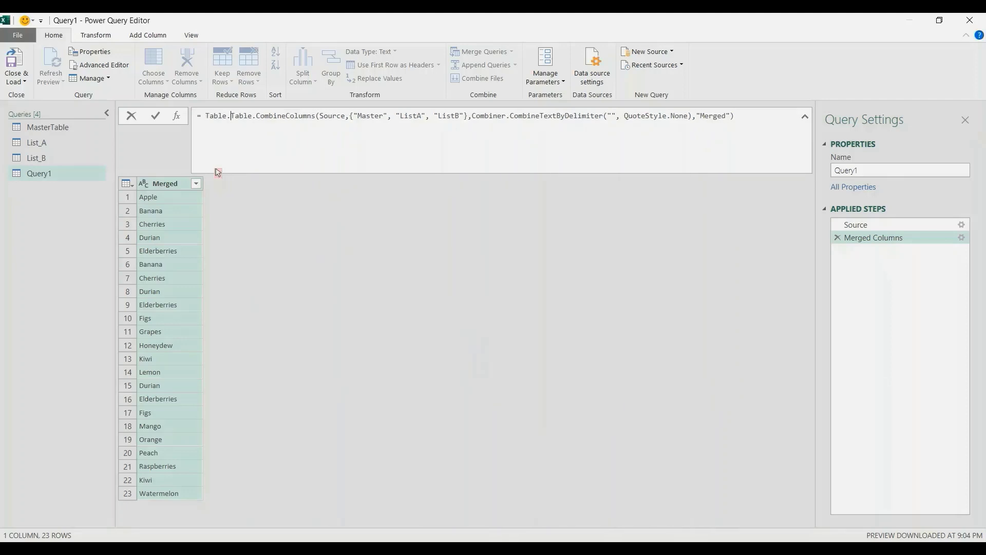
type("Distinct(")
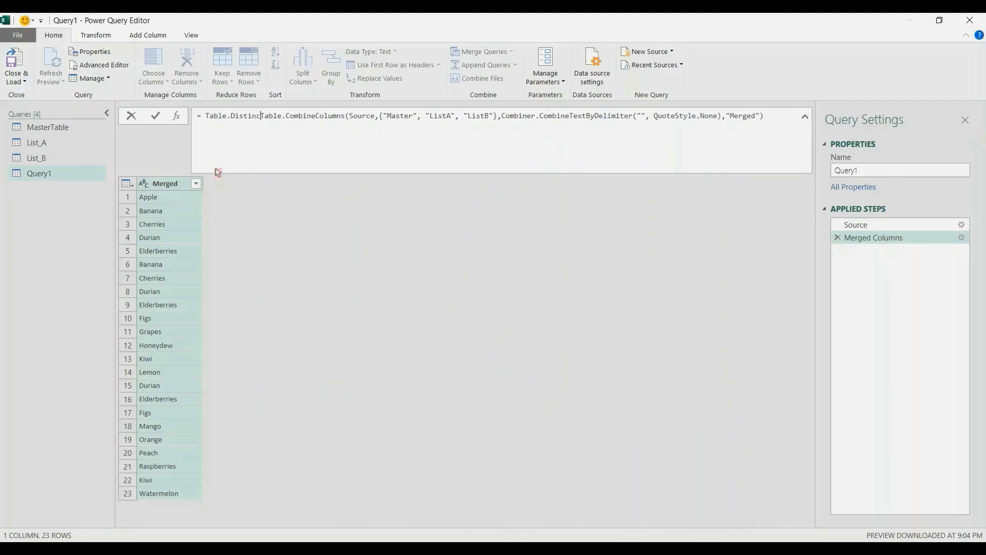
left_click(780, 145)
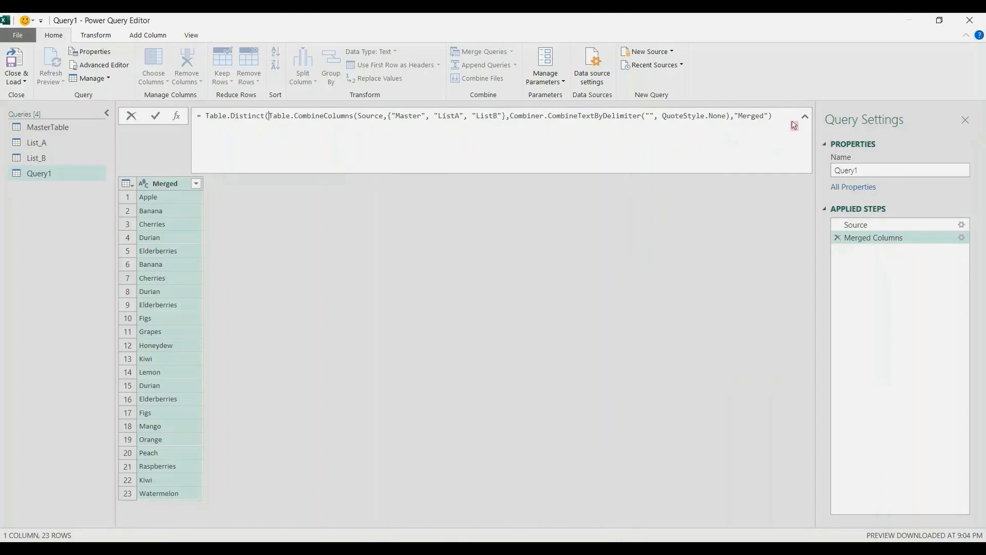
type(")")
key("Return")
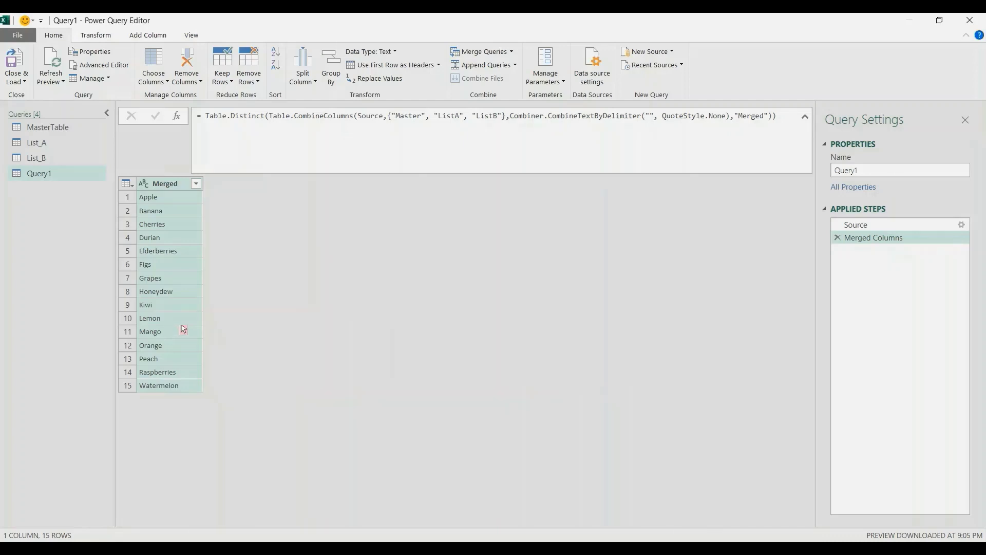
Wrap the formula in List.Difference( ...[Merged], MasterTable[Master]) to list the 10 missing items.
left_click(205, 118)
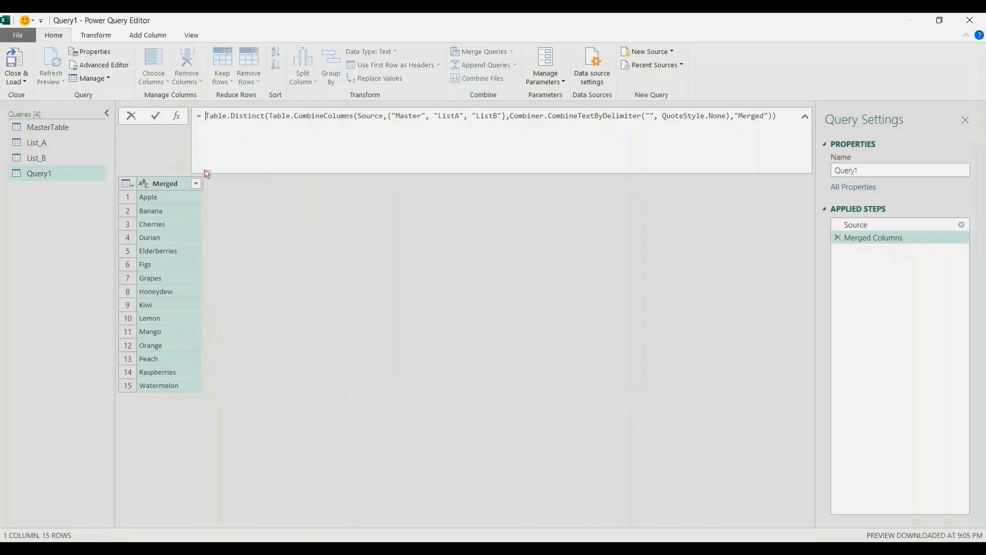
type("List.Difference(")
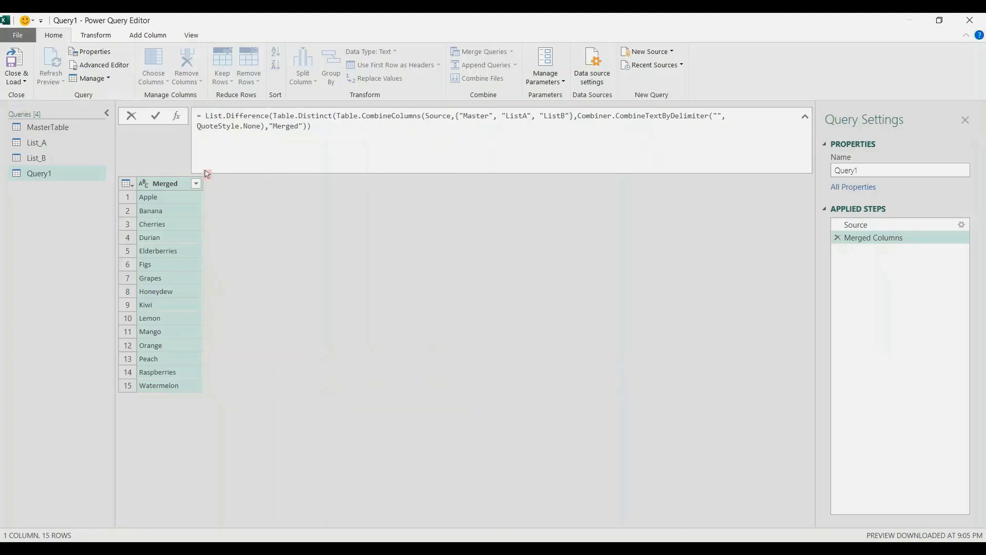
left_click_drag(312, 128, 275, 118)
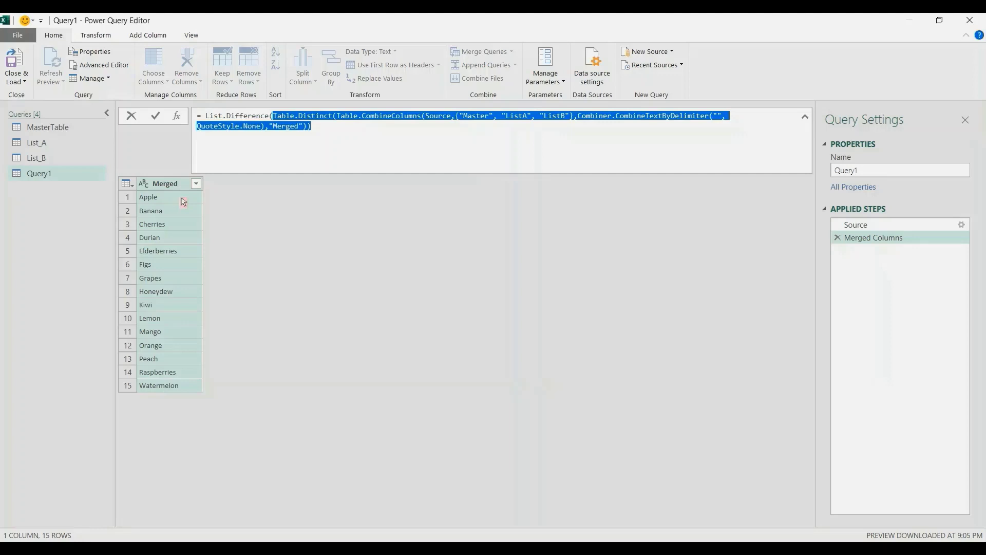
left_click(332, 132)
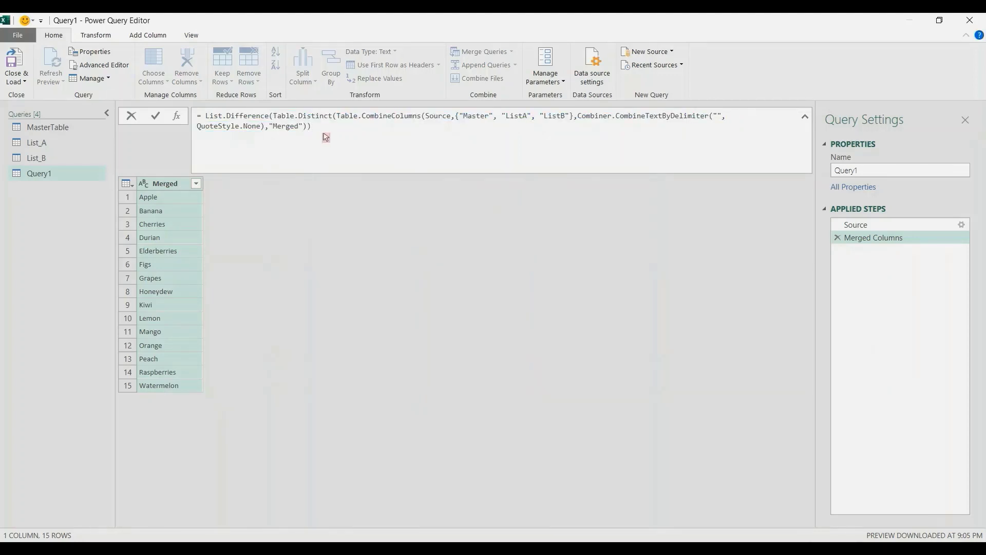
type("[Merge")
type("d], MasterTable[Master])")
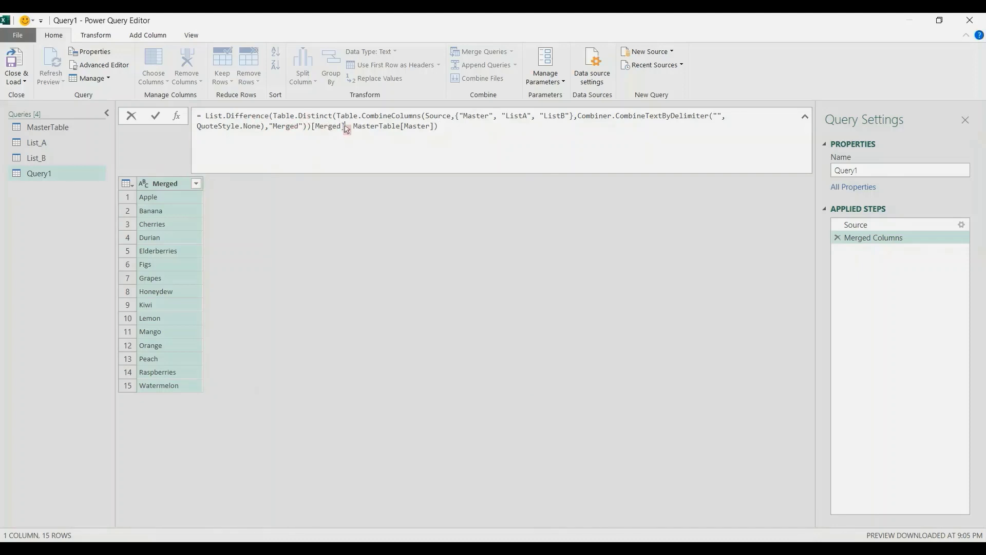
left_click_drag(353, 127, 273, 115)
left_click_drag(437, 127, 353, 127)
left_click(461, 129)
key("Return")
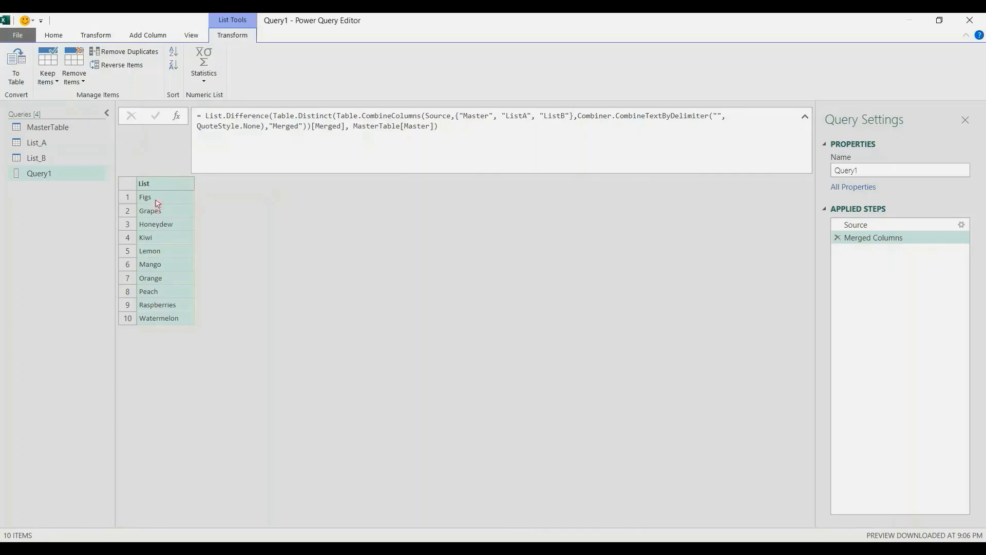
Rename the query to 'List to be Added'.
left_click(894, 171)
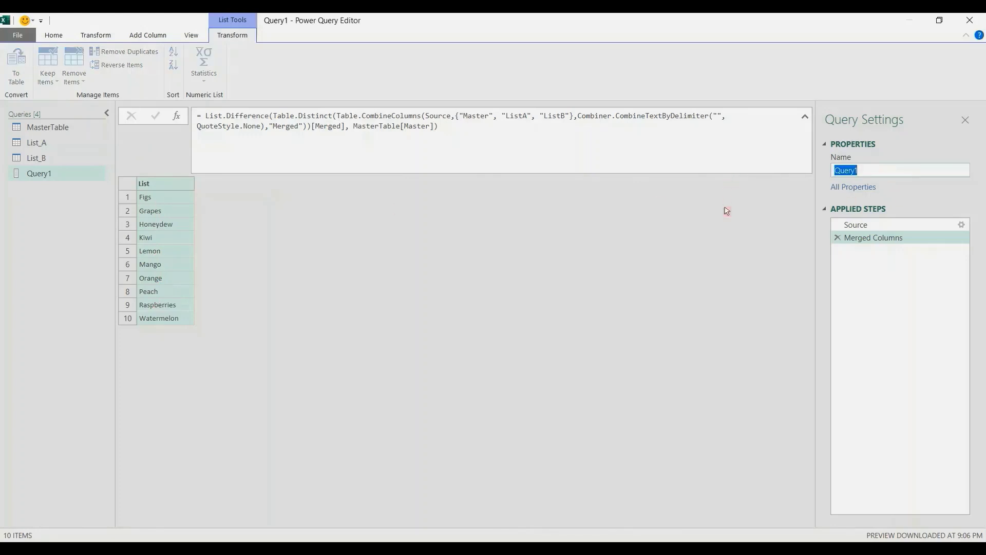
type("List of")
key("BackSpace")
key("BackSpace")
type("to be Add")
key("Return")
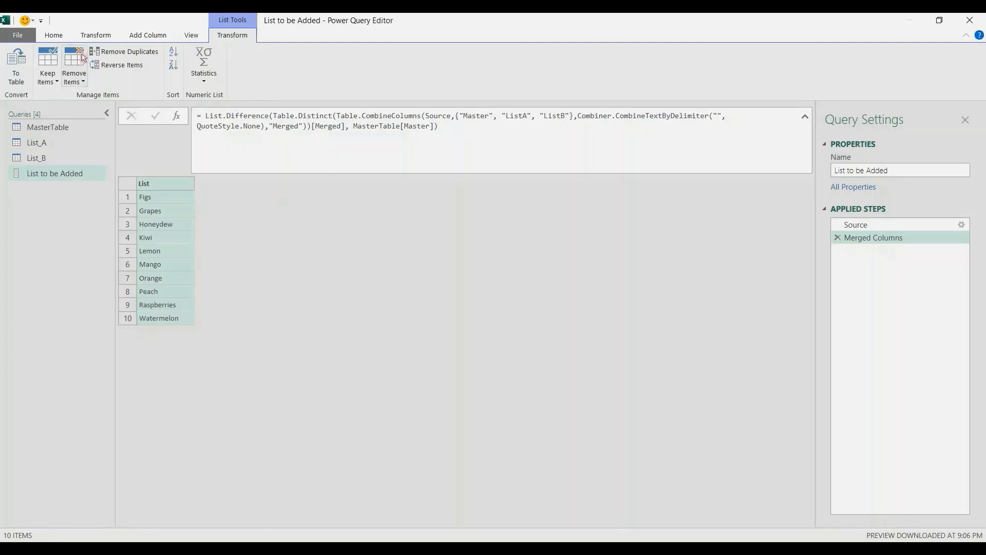
Load the query as a table on the existing worksheet at cell G1.
left_click(57, 36)
left_click(15, 80)
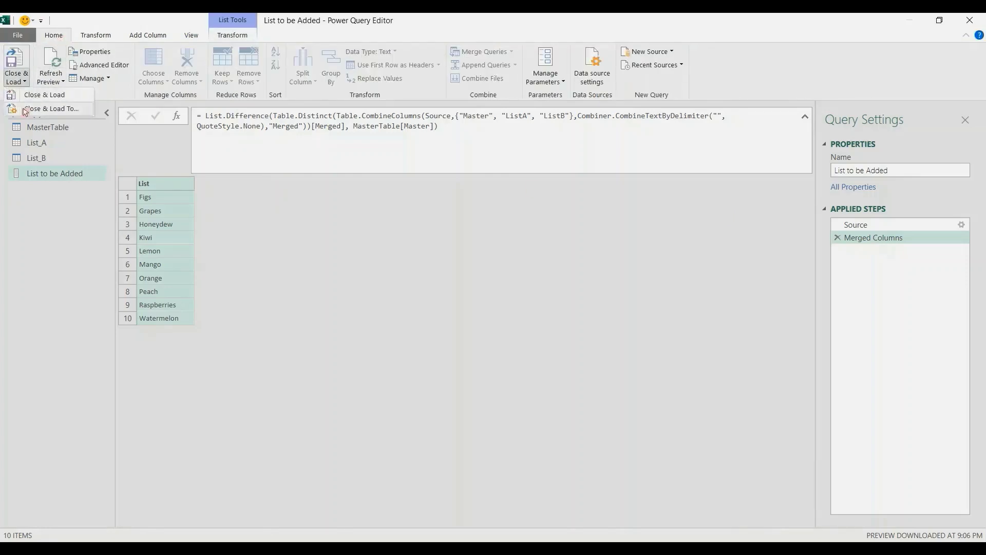
left_click(27, 111)
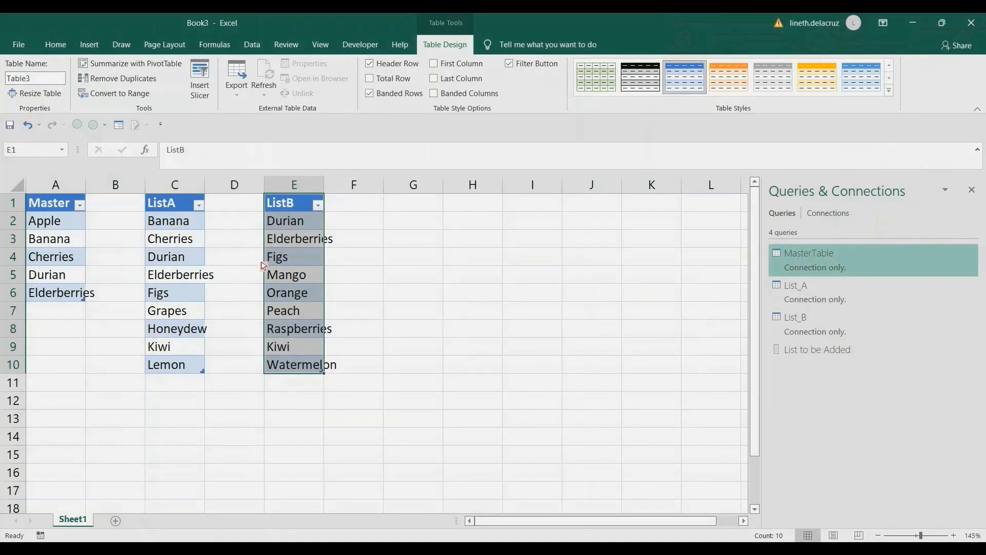
left_click(550, 374)
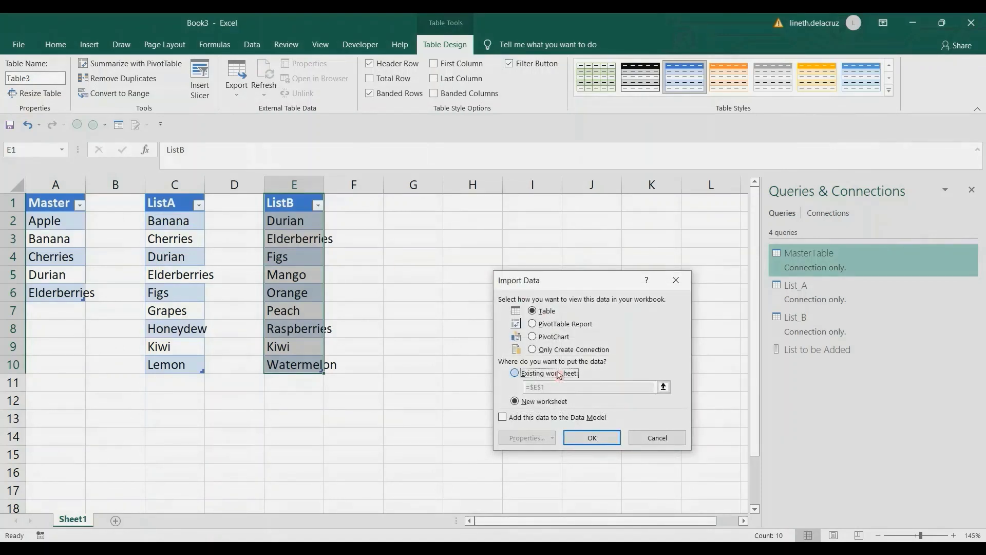
left_click(436, 204)
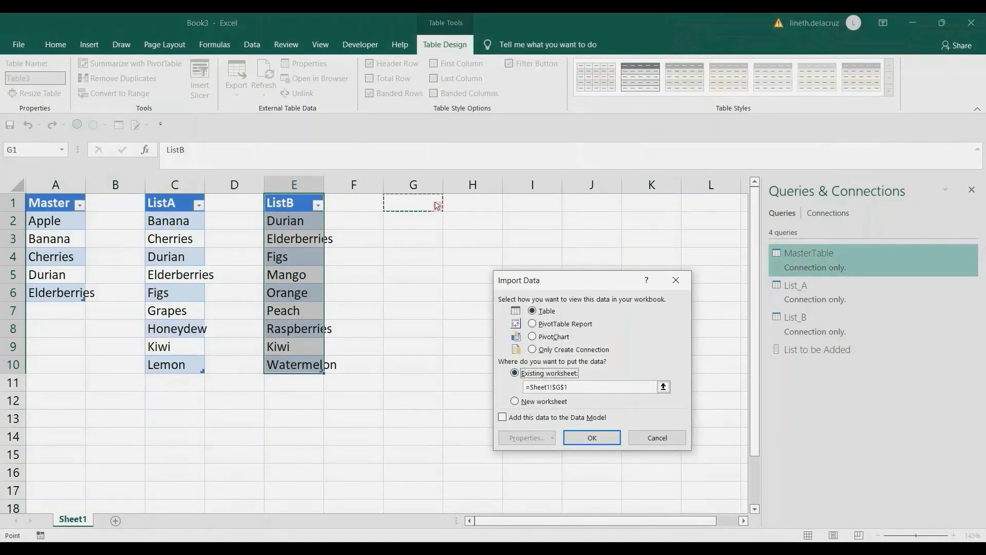
left_click(591, 437)
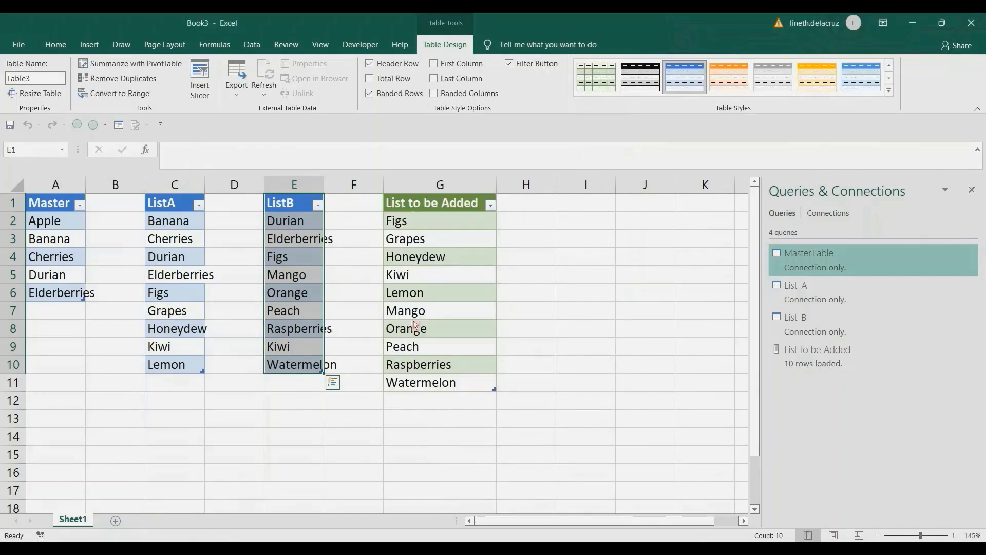
left_click(544, 235)
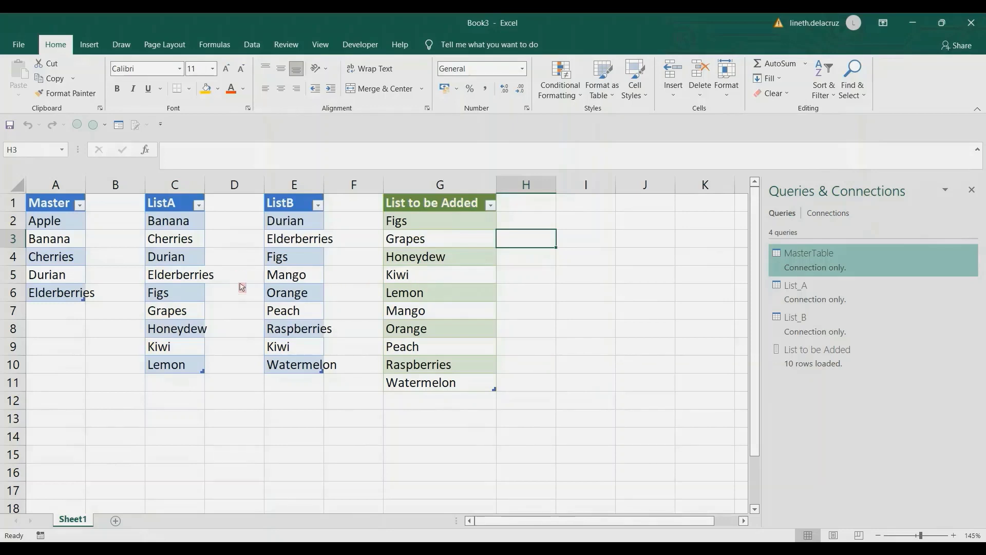
Add Apple below ListA in C11 and refresh the List to be Added table.
left_click(187, 383)
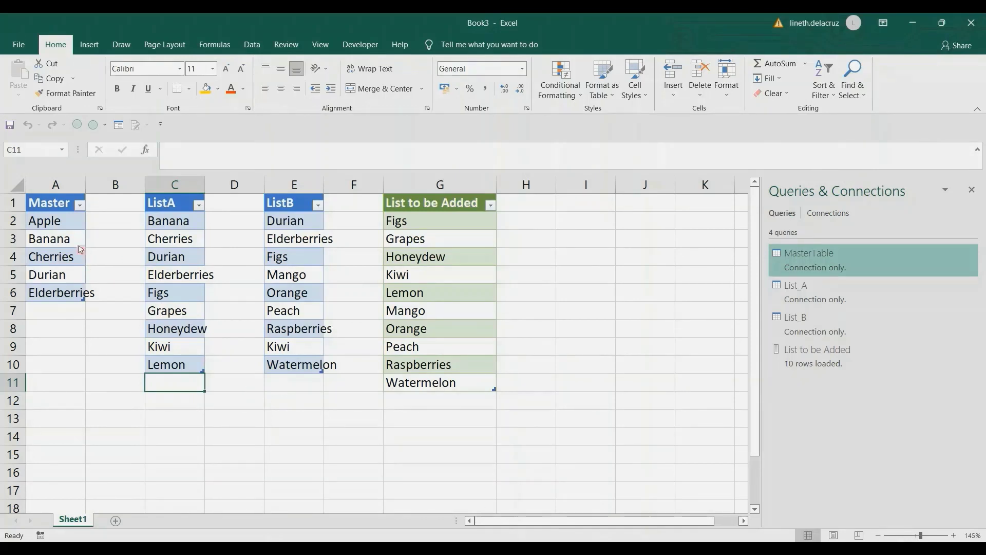
left_click(64, 226)
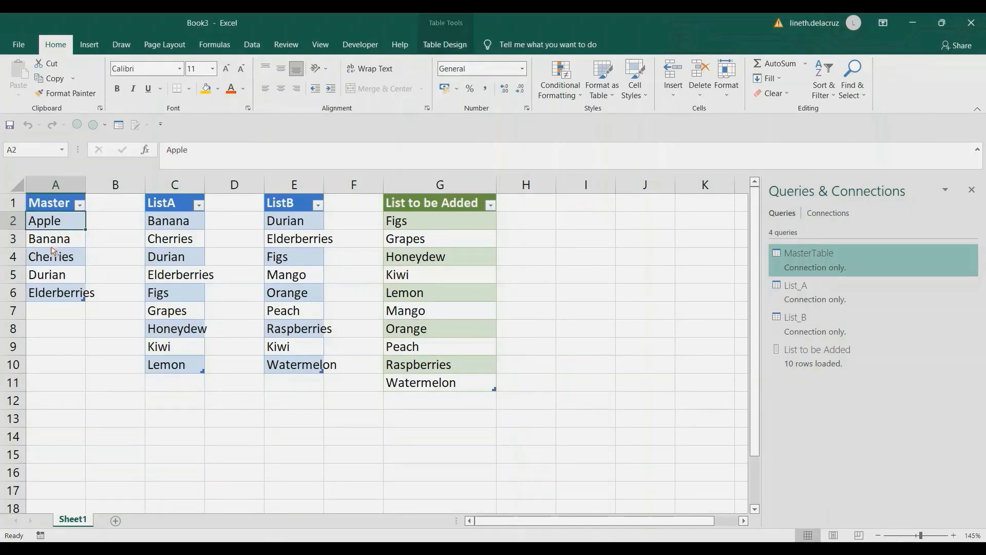
left_click(191, 381)
type("Apple")
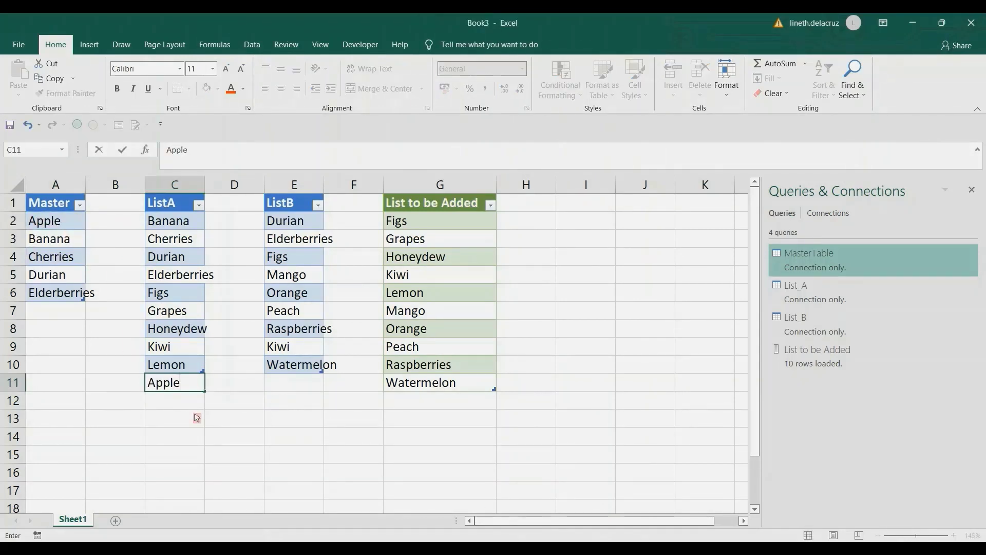
key("Return")
left_click(251, 44)
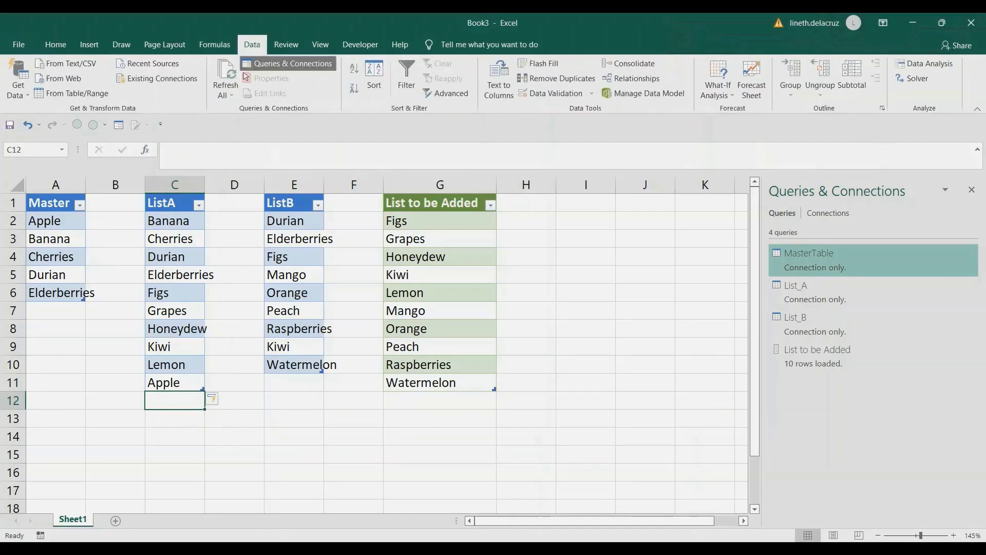
left_click(226, 76)
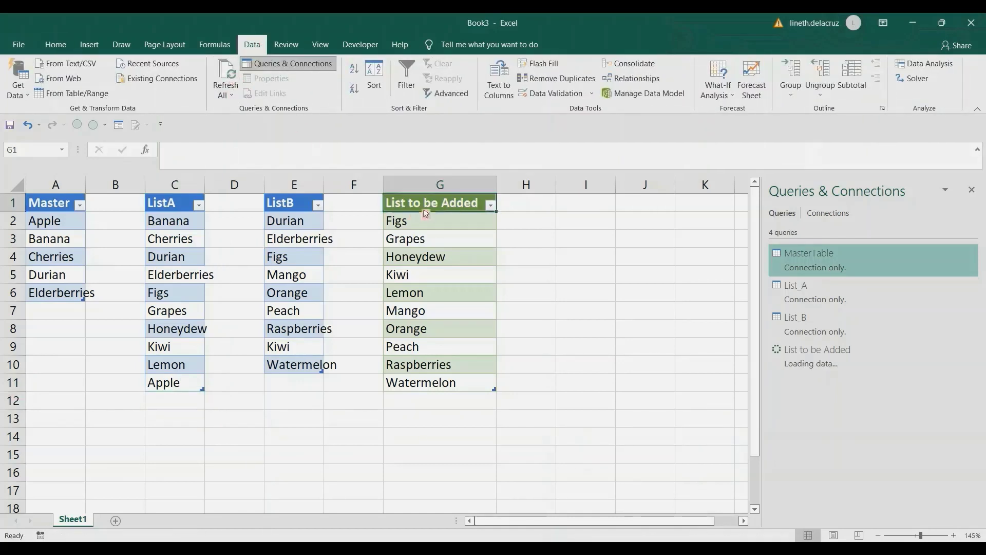
left_click(463, 335)
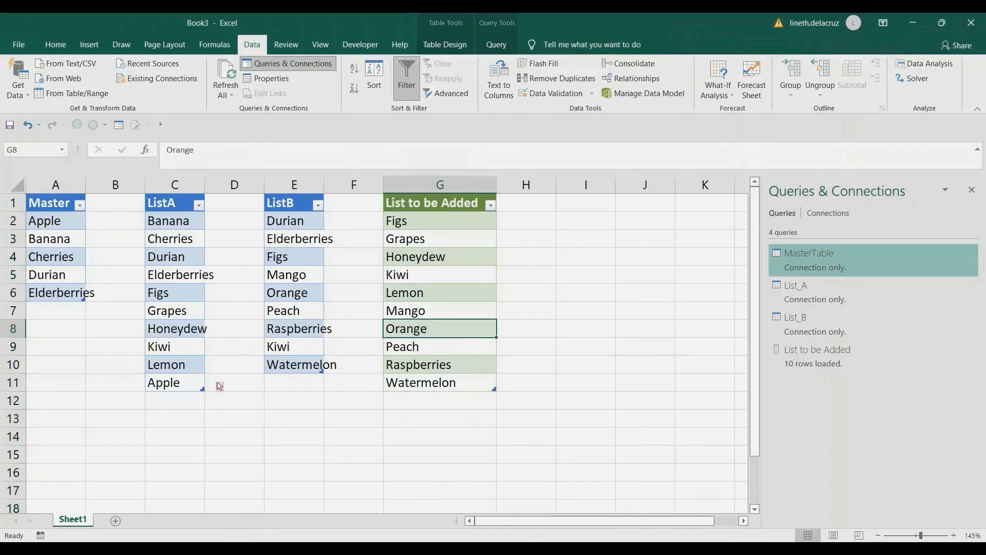
Add Strawberries below ListB in E11 and refresh so it appears in the results.
left_click(313, 389)
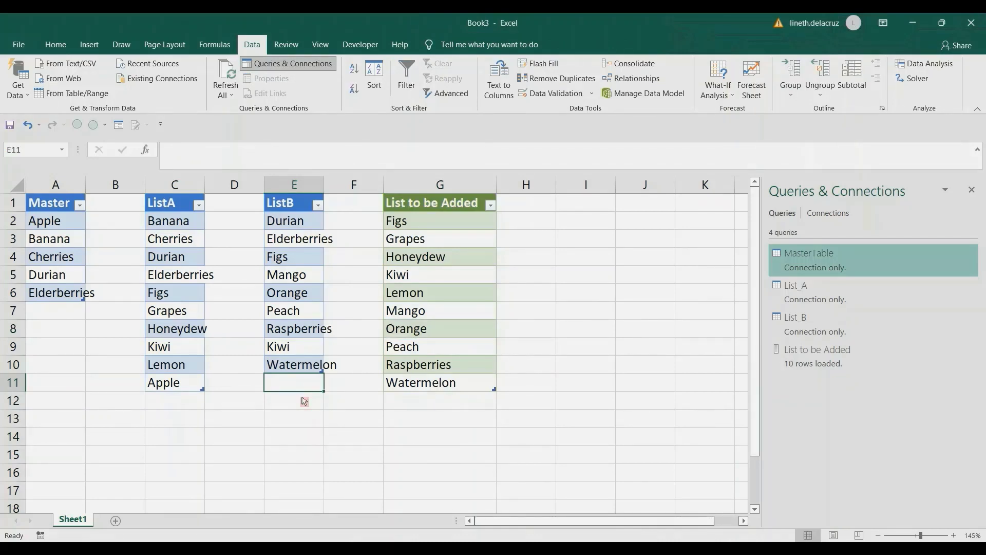
type("Stra")
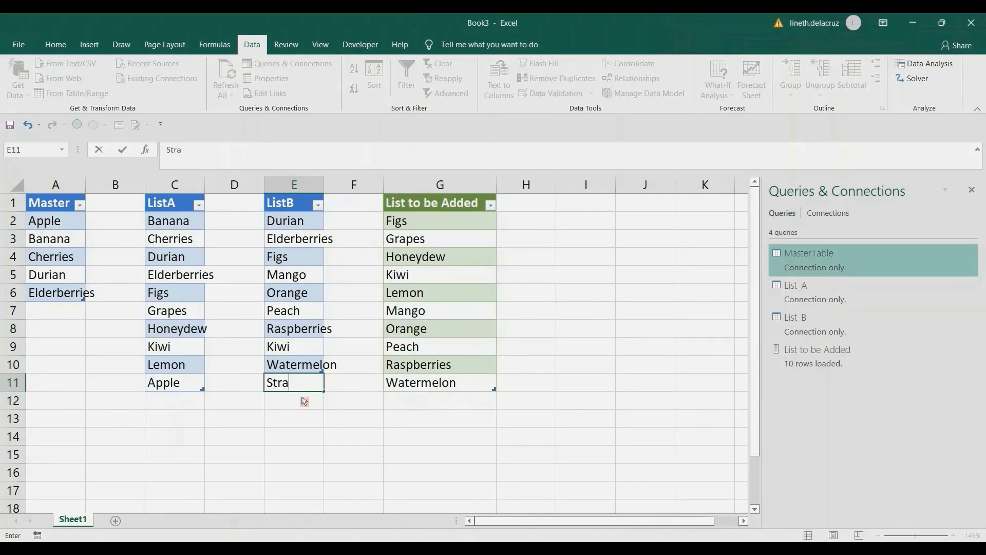
type("wberries")
key("Return")
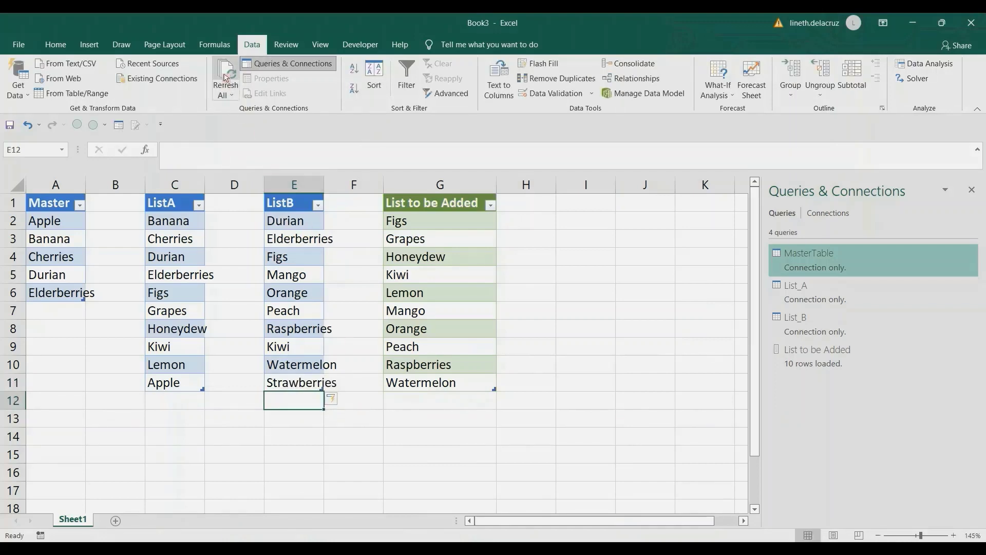
left_click(225, 77)
left_click(466, 401)
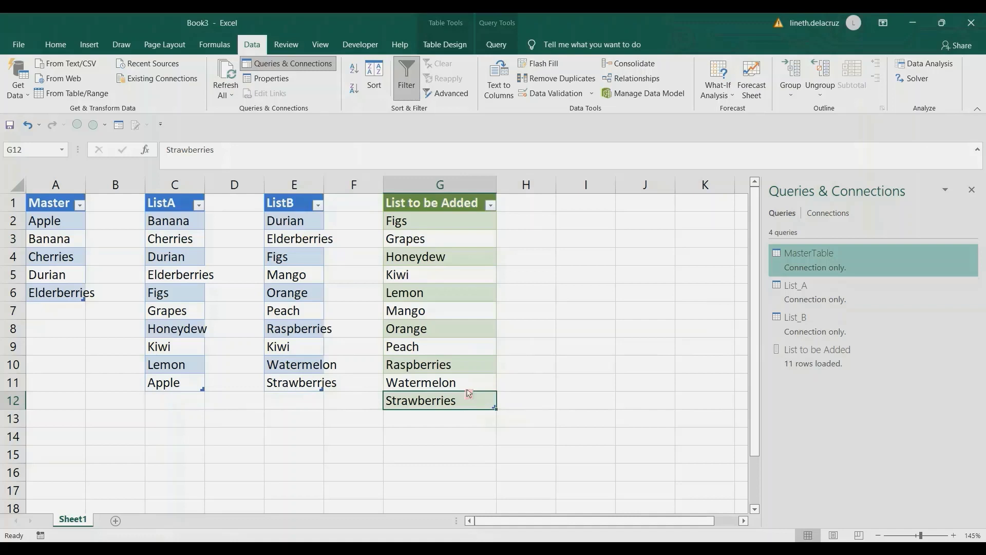